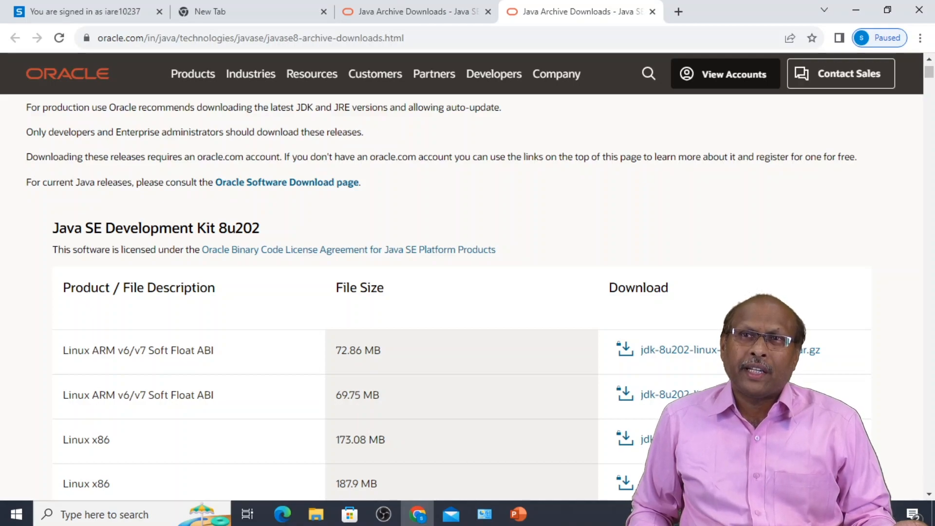
- Scroll Oracle's Java SE 8 archive page down to the JDK 8u202 download table
{"action": "scroll", "coordinate": [672, 390], "scroll_direction": "down", "scroll_amount": 3}
- Scroll the 8u202 table down to the Windows x64 installer jdk-8u202-windows-x64.exe (211.58 MB)
{"action": "scroll", "coordinate": [673, 390], "scroll_direction": "down", "scroll_amount": 1}
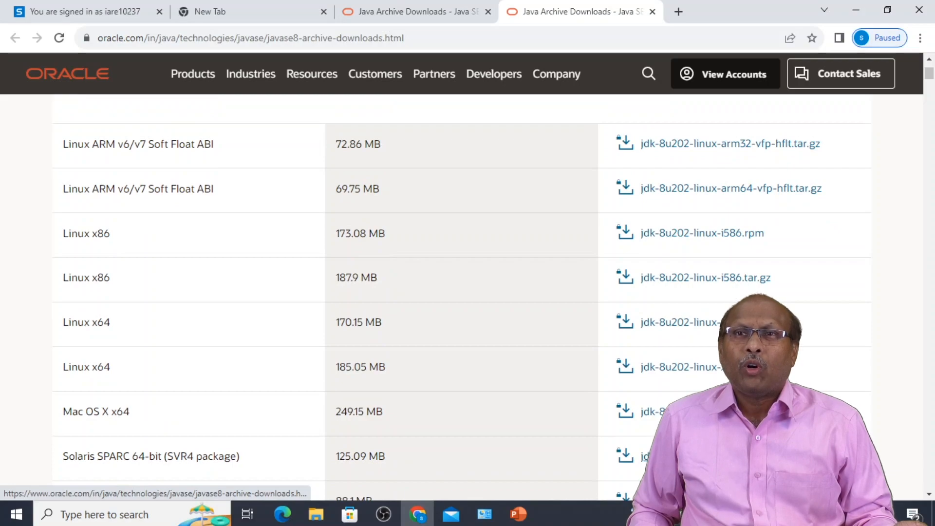
{"action": "scroll", "coordinate": [672, 390], "scroll_direction": "down", "scroll_amount": 2}
{"action": "scroll", "coordinate": [672, 389], "scroll_direction": "down", "scroll_amount": 4}
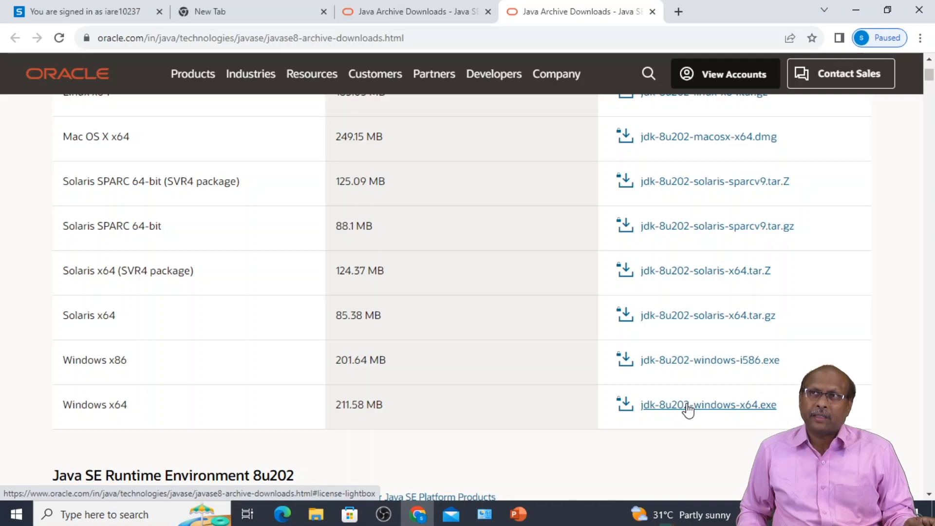
- Accept the Oracle license for jdk-8u202-windows-x64.exe and start its download
{"action": "left_click", "coordinate": [687, 405]}
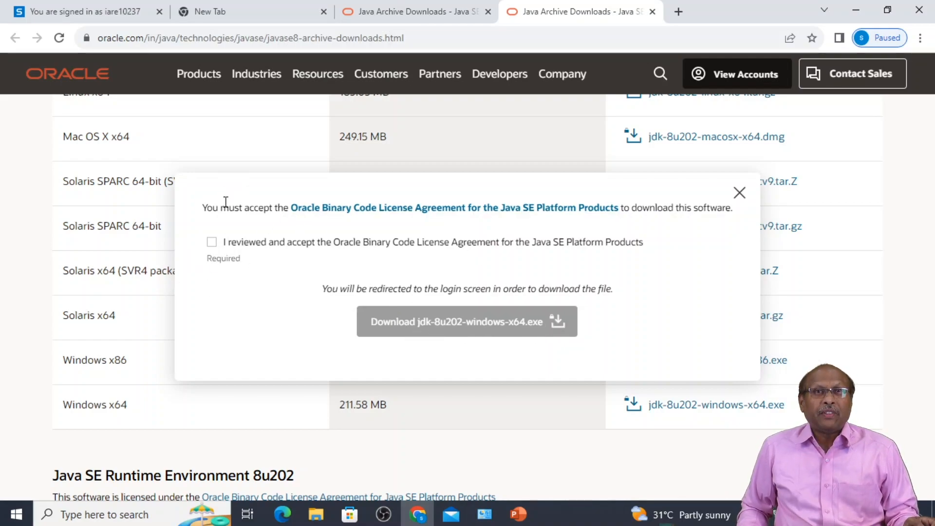
{"action": "left_click", "coordinate": [212, 244]}
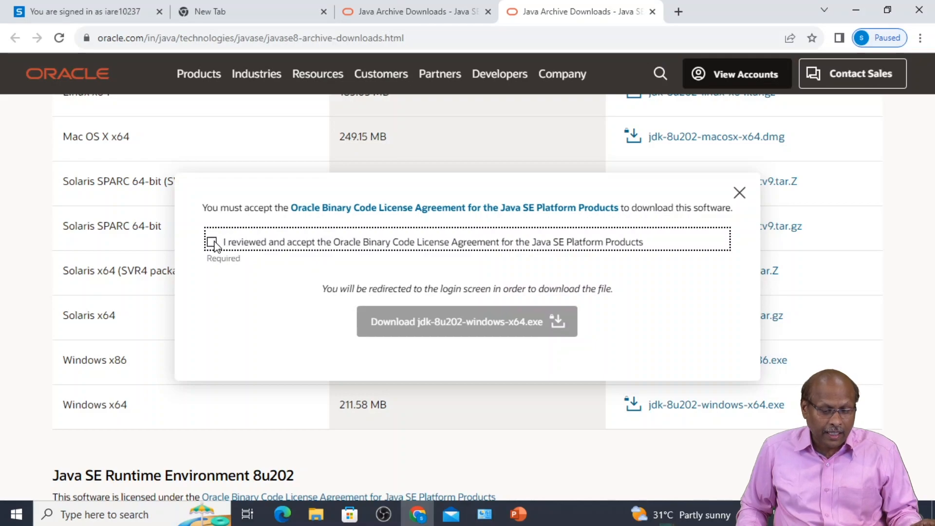
{"action": "left_click", "coordinate": [212, 242]}
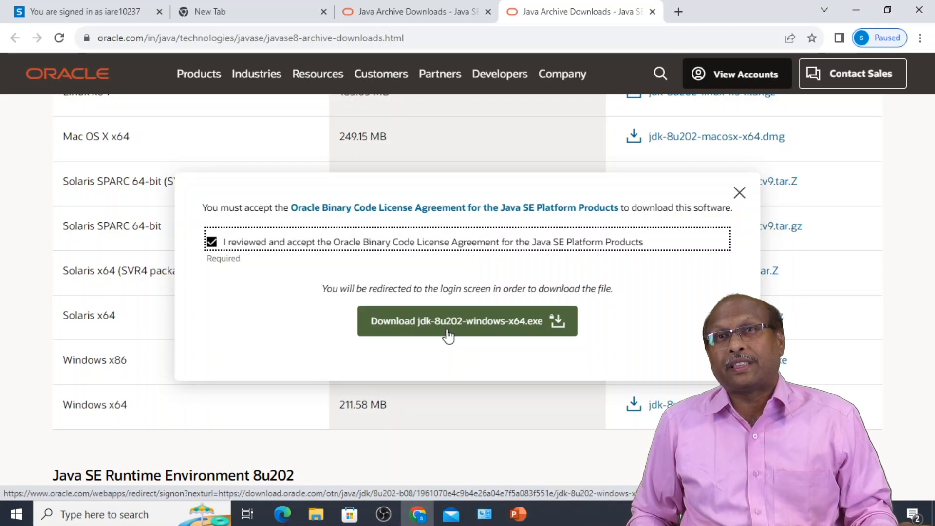
{"action": "left_click", "coordinate": [477, 327]}
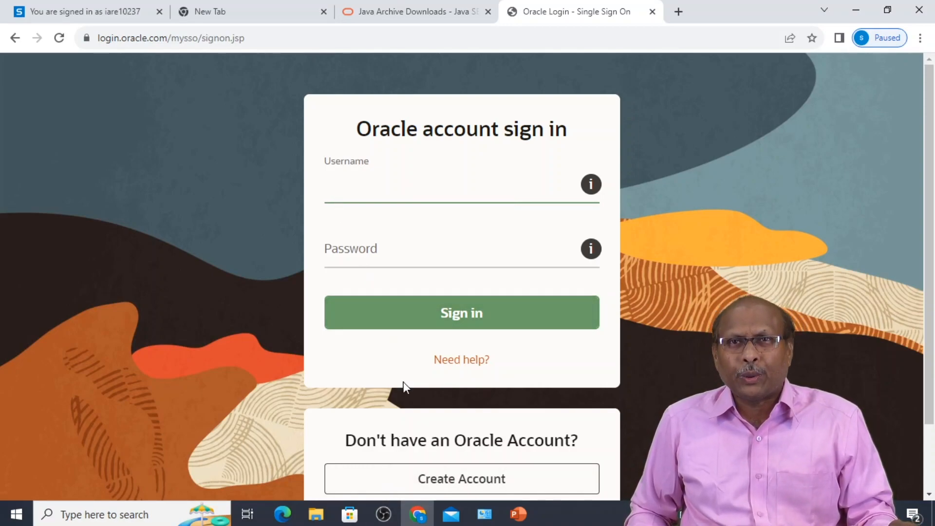
- Choose Create Account on the Oracle sign-in page to open the registration form
{"action": "left_click", "coordinate": [460, 486]}
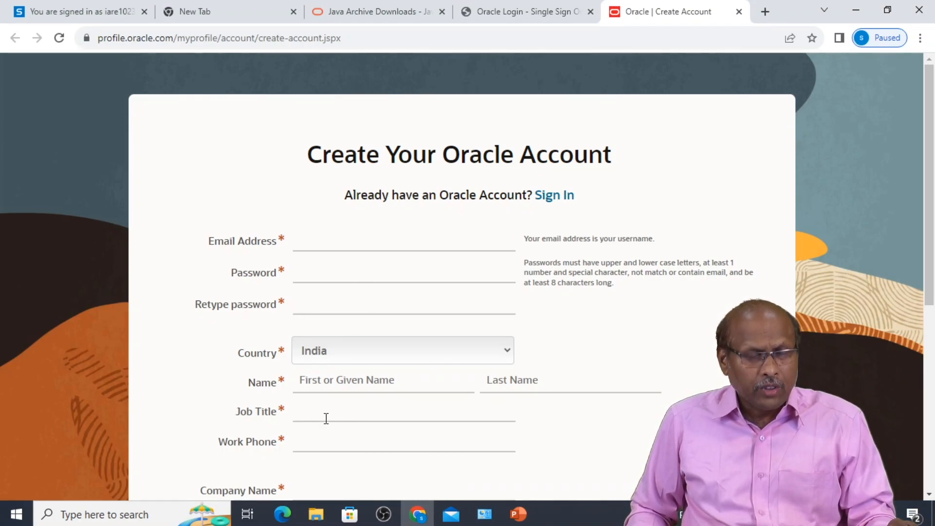
- Enter the account e-mail address in the Oracle registration form
{"action": "scroll", "coordinate": [434, 429], "scroll_direction": "down", "scroll_amount": 3}
{"action": "scroll", "coordinate": [432, 422], "scroll_direction": "down", "scroll_amount": 3}
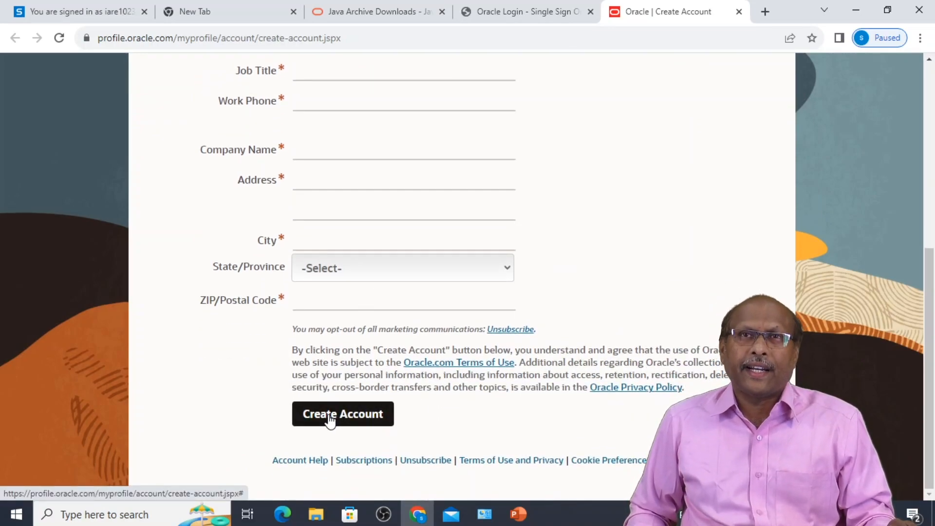
{"action": "scroll", "coordinate": [329, 419], "scroll_direction": "up", "scroll_amount": 7}
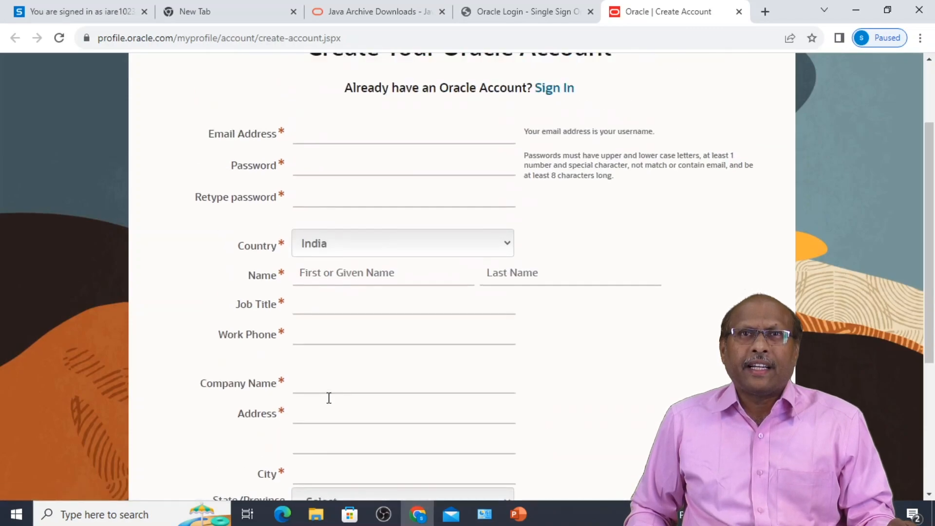
{"action": "left_click", "coordinate": [304, 246]}
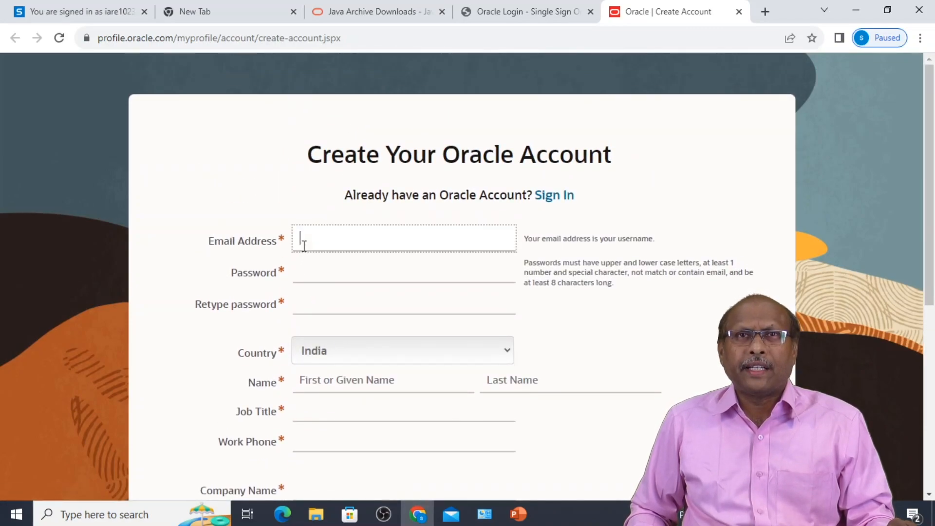
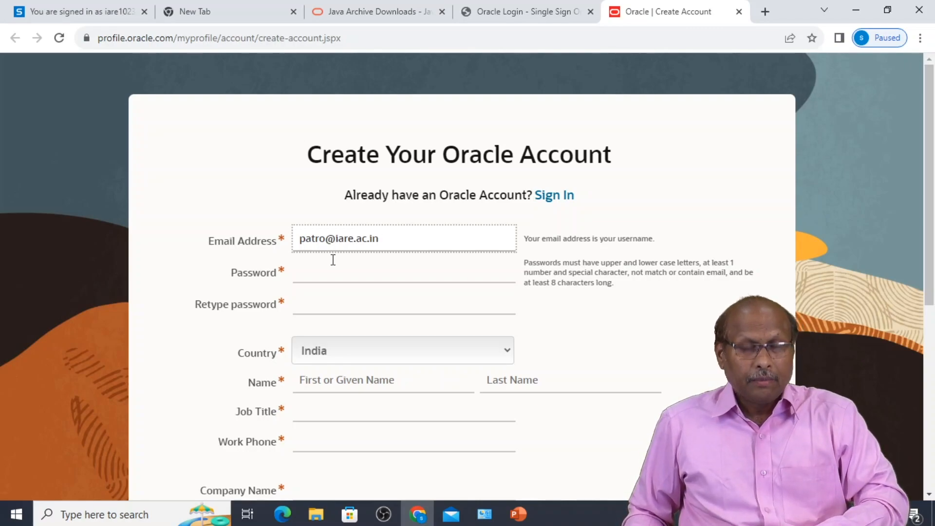
- Enter the account password and retype it to confirm
{"action": "left_click", "coordinate": [336, 274]}
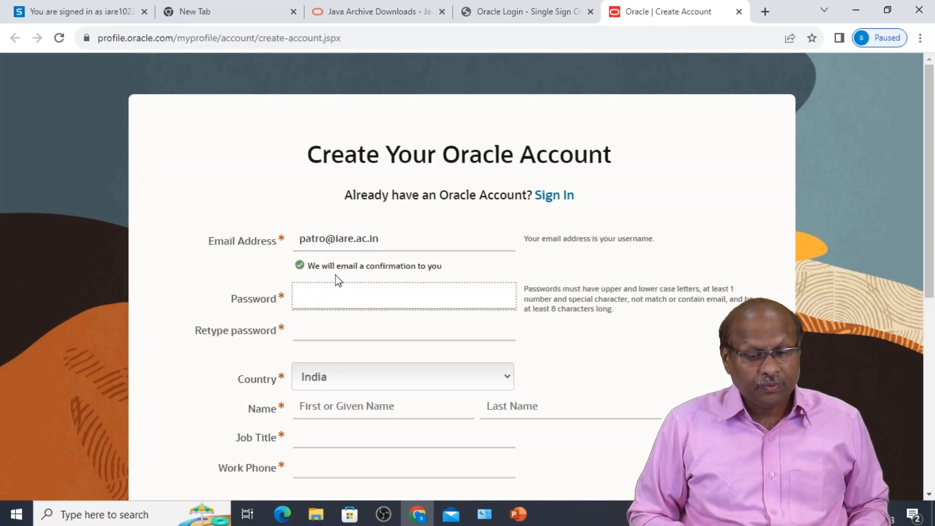
{"action": "type", "text": "•••••"}
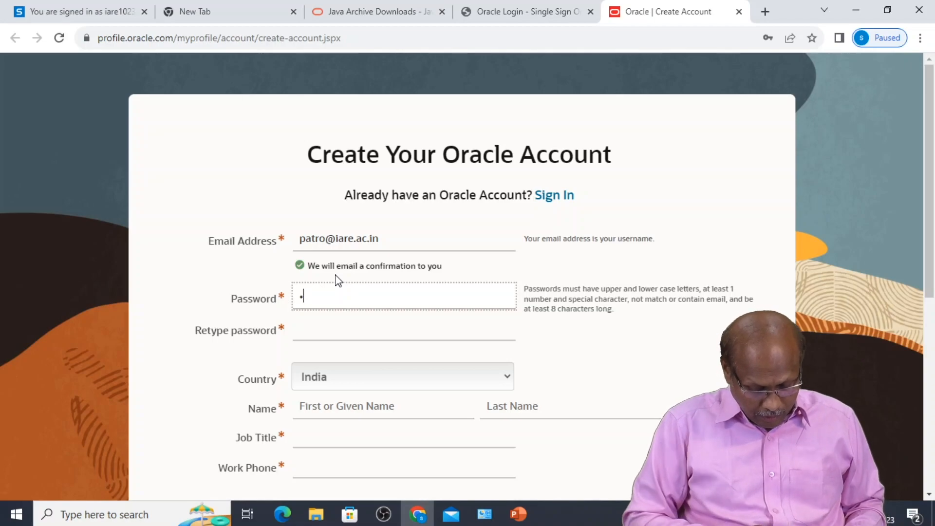
{"action": "type", "text": "•••••••"}
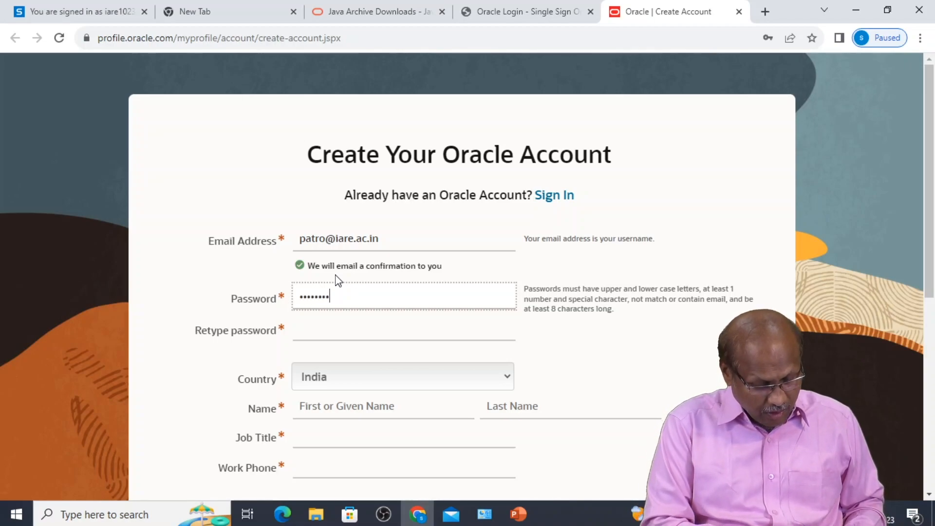
{"action": "type", "text": "•"}
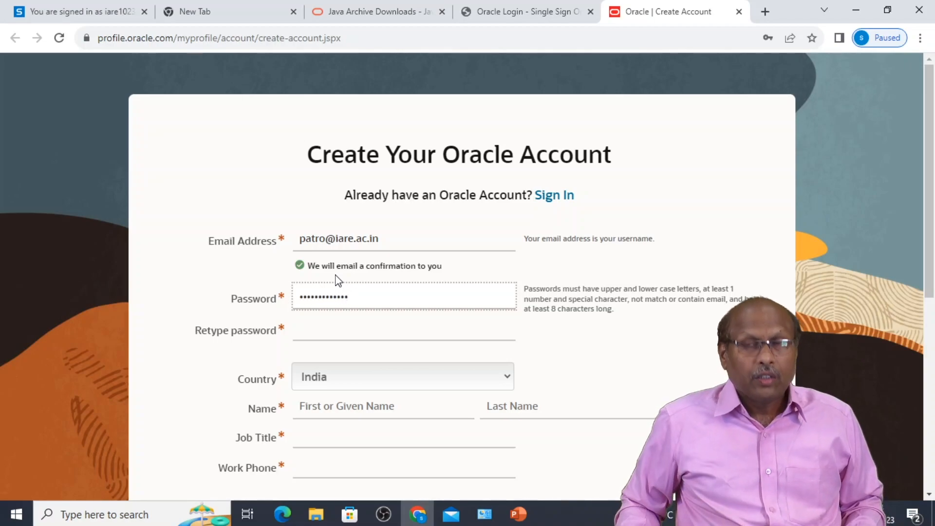
{"action": "left_click", "coordinate": [312, 333]}
{"action": "type", "text": "••••••••••"}
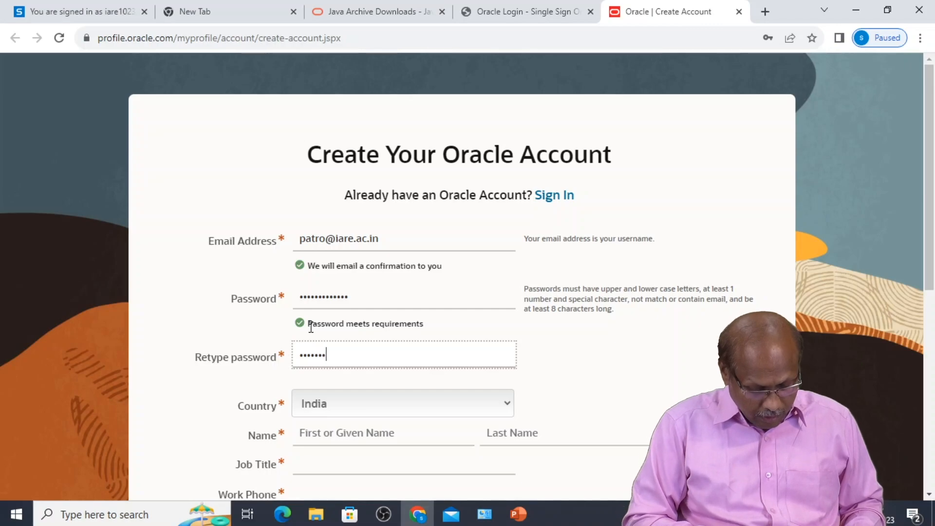
{"action": "type", "text": "•••"}
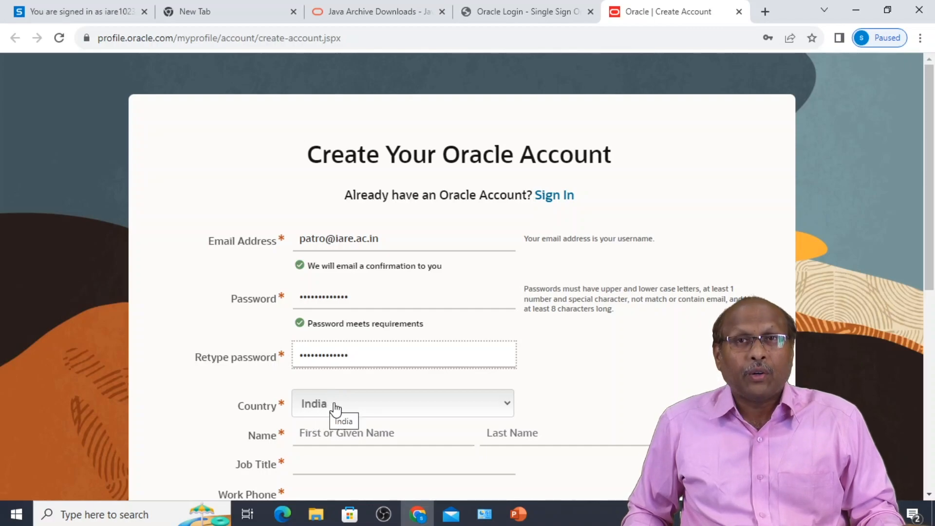
- Fill in the registrant's first and last name
{"action": "scroll", "coordinate": [325, 410], "scroll_direction": "down", "scroll_amount": 3}
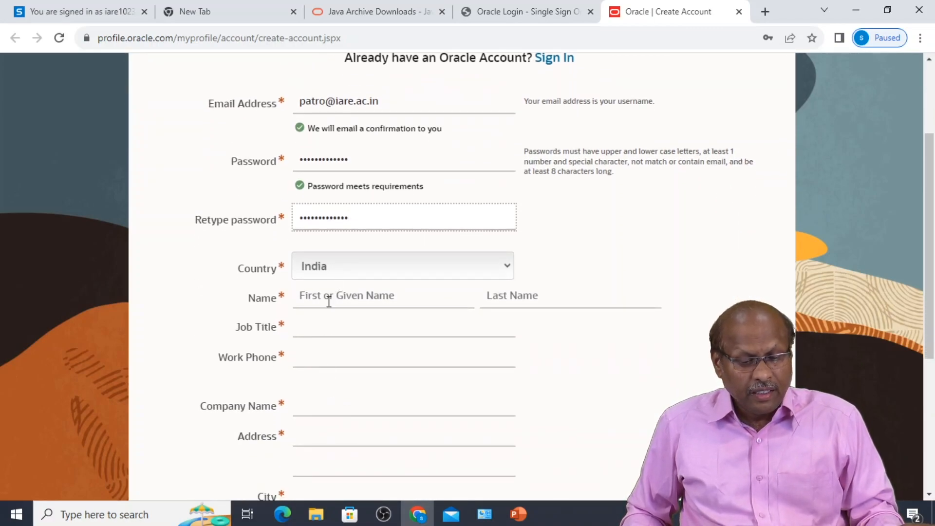
{"action": "left_click", "coordinate": [328, 298]}
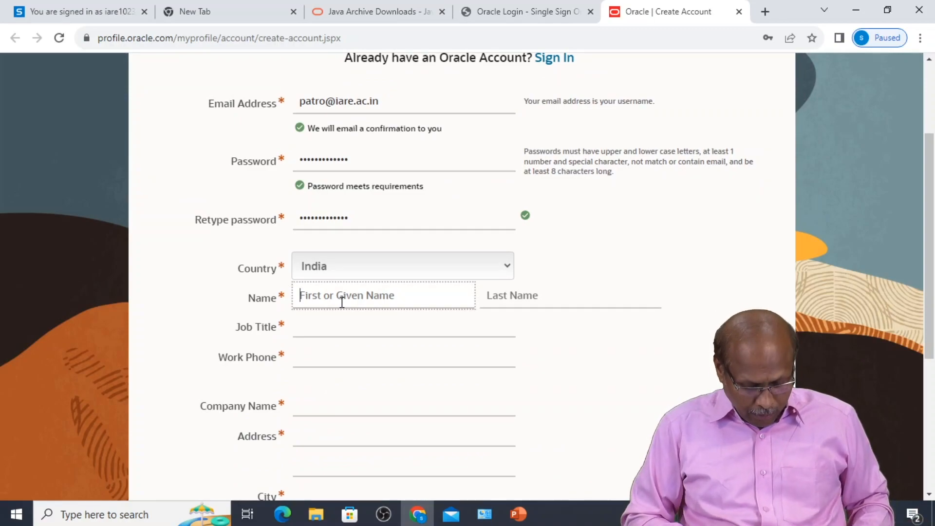
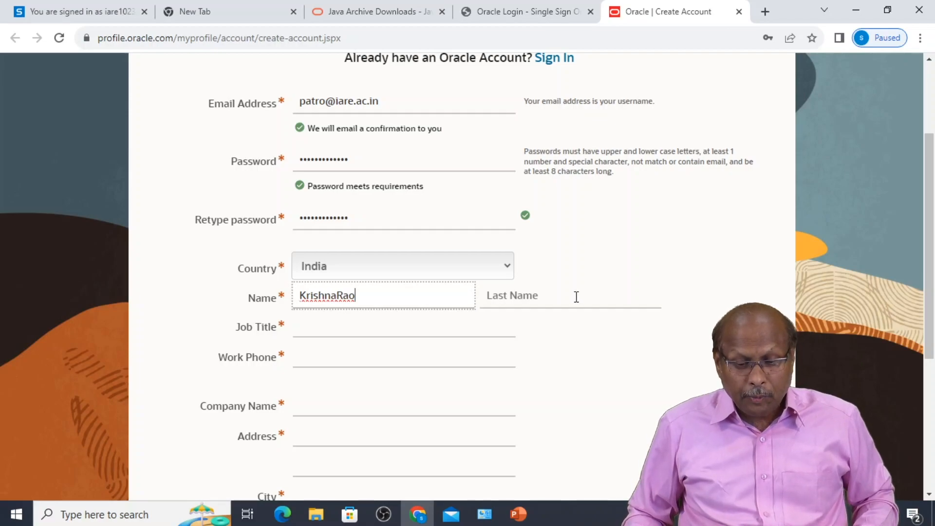
{"action": "left_click", "coordinate": [576, 297]}
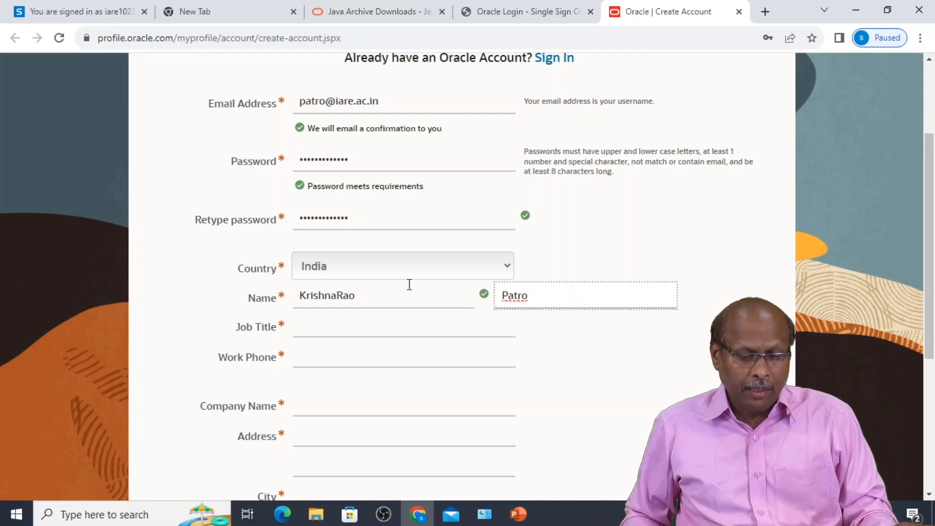
- Enter job title Teacher and the work phone number
{"action": "left_click", "coordinate": [310, 329]}
{"action": "type", "text": "Teacher"}
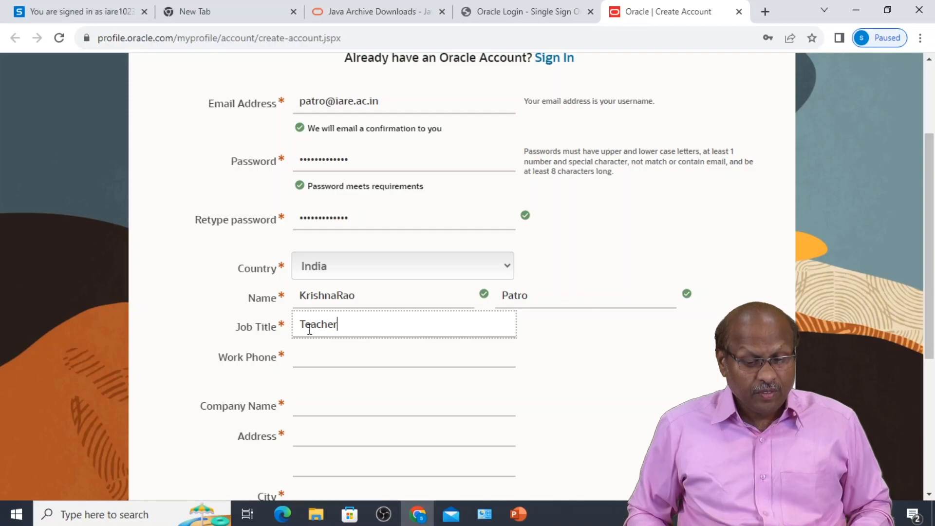
{"action": "left_click", "coordinate": [322, 364]}
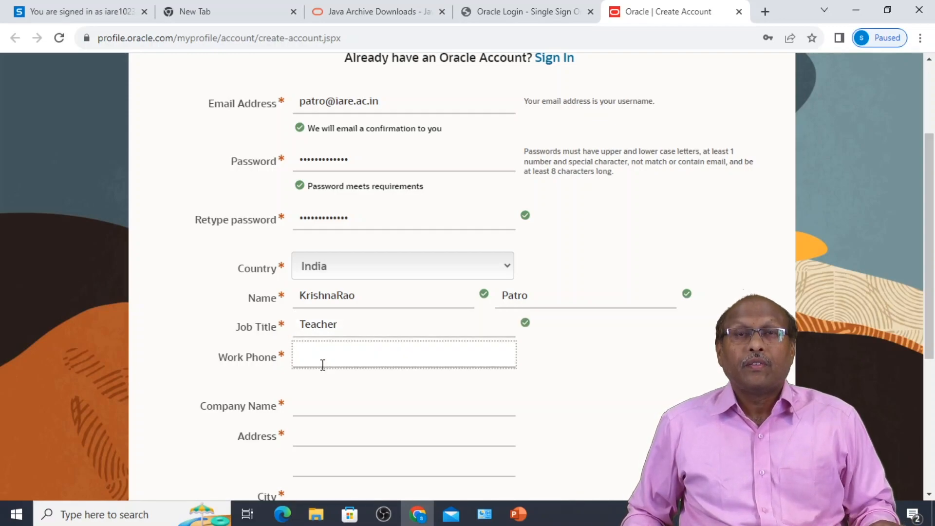
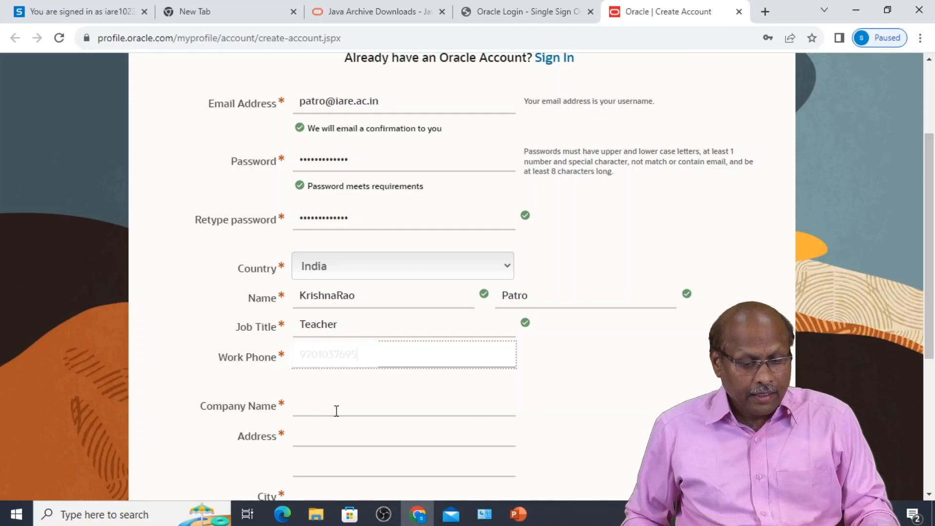
{"action": "left_click", "coordinate": [336, 411]}
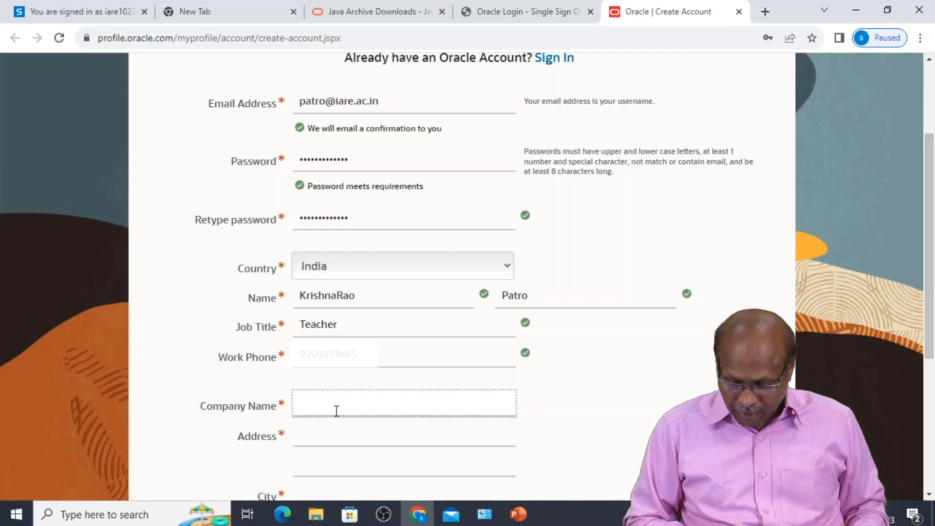
- Enter company IARE, the address, and city HYDERABAD, correcting the city's capitalization
{"action": "type", "text": "IARE"}
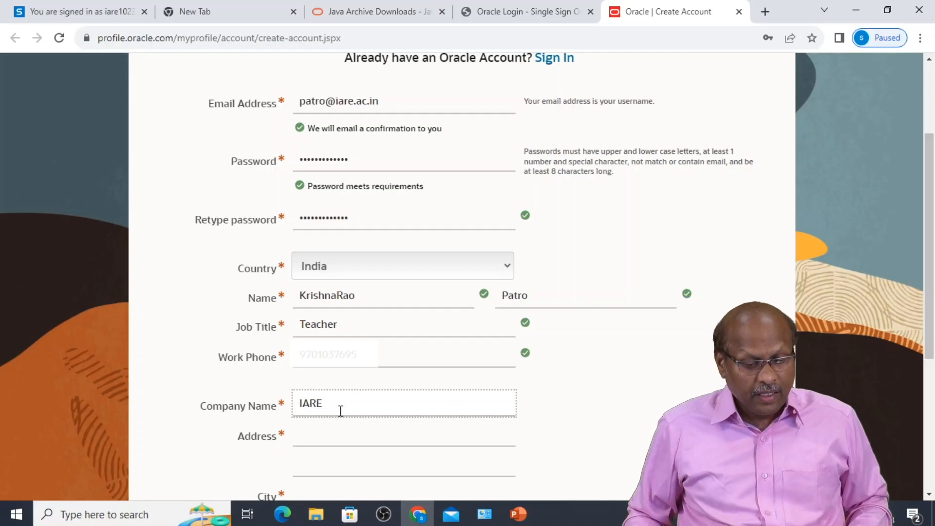
{"action": "scroll", "coordinate": [327, 370], "scroll_direction": "down", "scroll_amount": 3}
{"action": "left_click", "coordinate": [317, 292]}
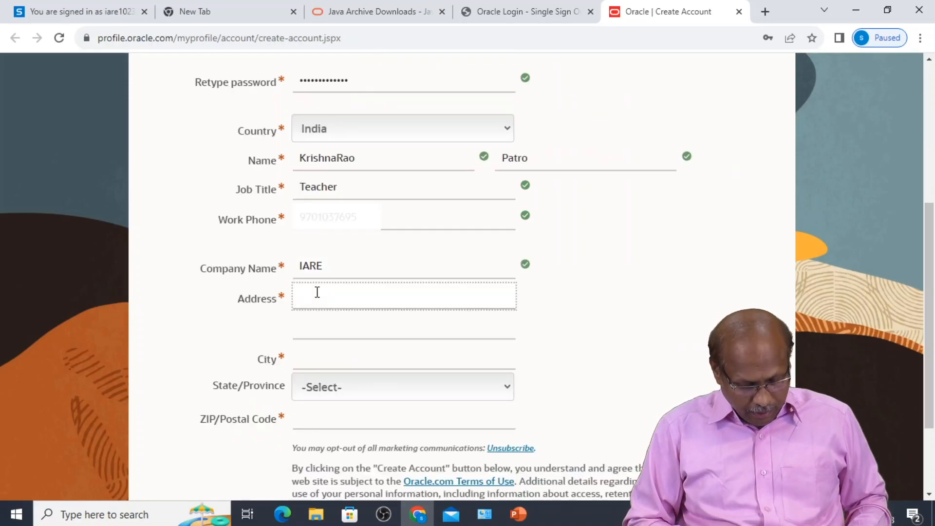
{"action": "type", "text": "HYDERABAD"}
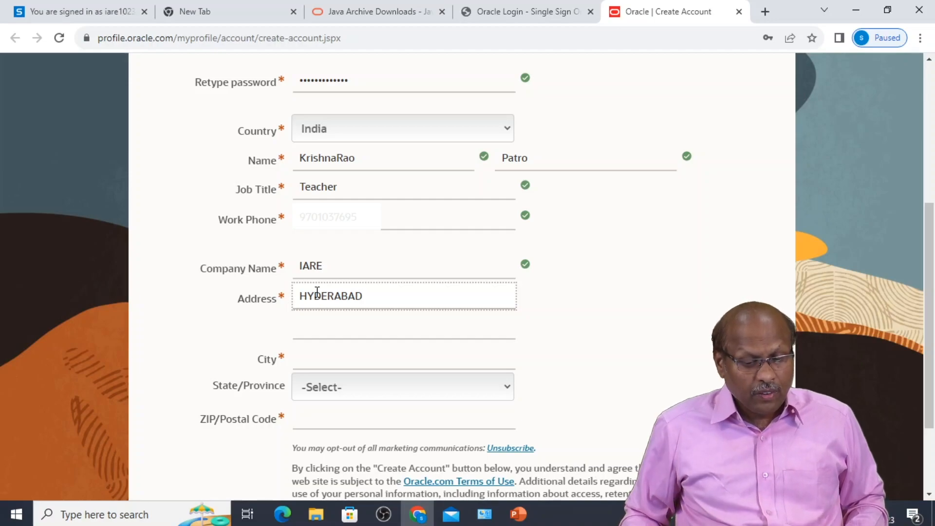
{"action": "left_click", "coordinate": [329, 351]}
{"action": "type", "text": "hYD"}
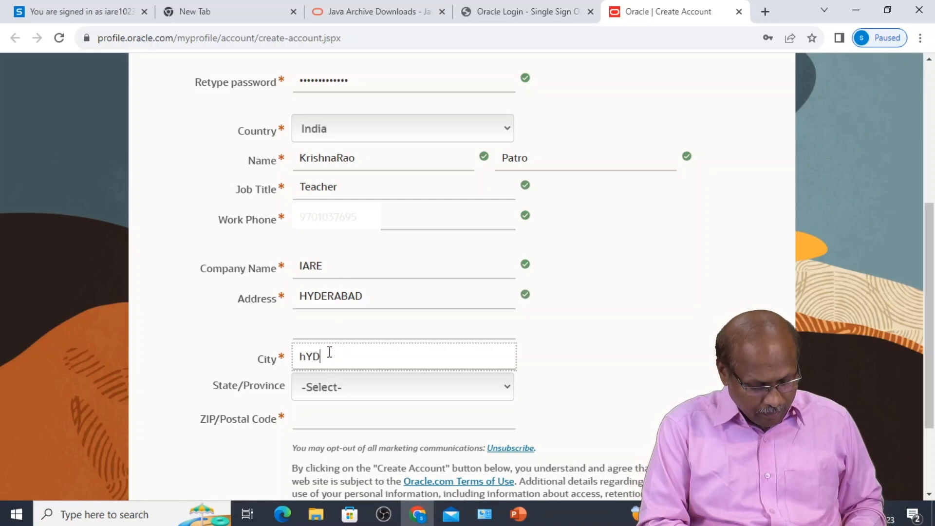
{"action": "type", "text": "ERABAD"}
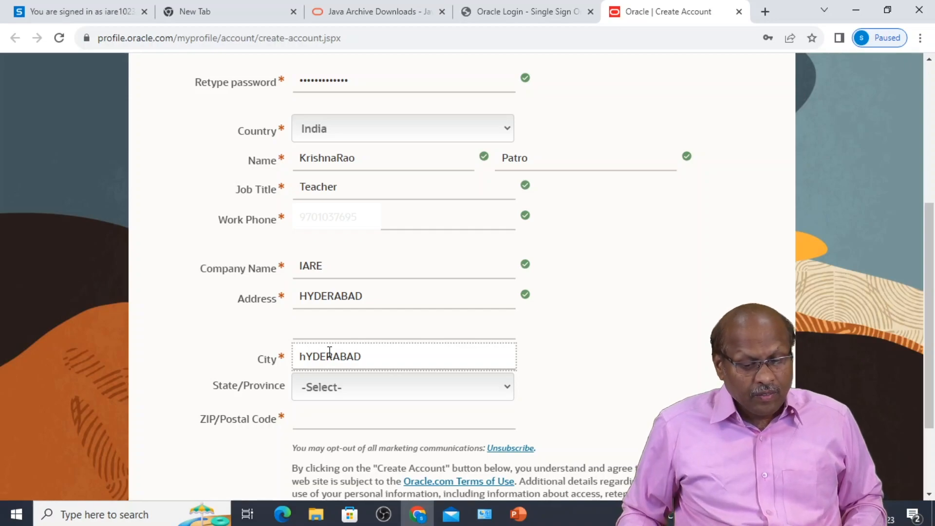
{"action": "left_click", "coordinate": [307, 352]}
{"action": "key", "text": "BackSpace"}
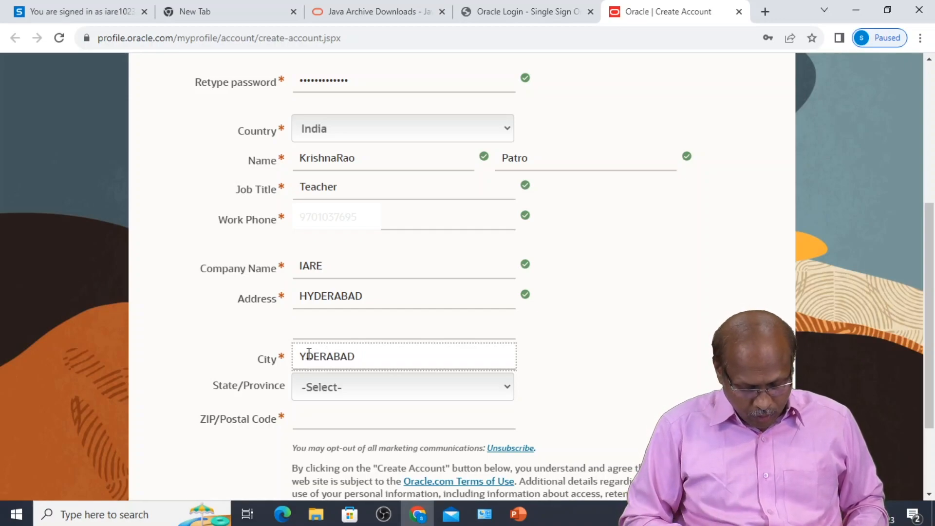
{"action": "type", "text": "H"}
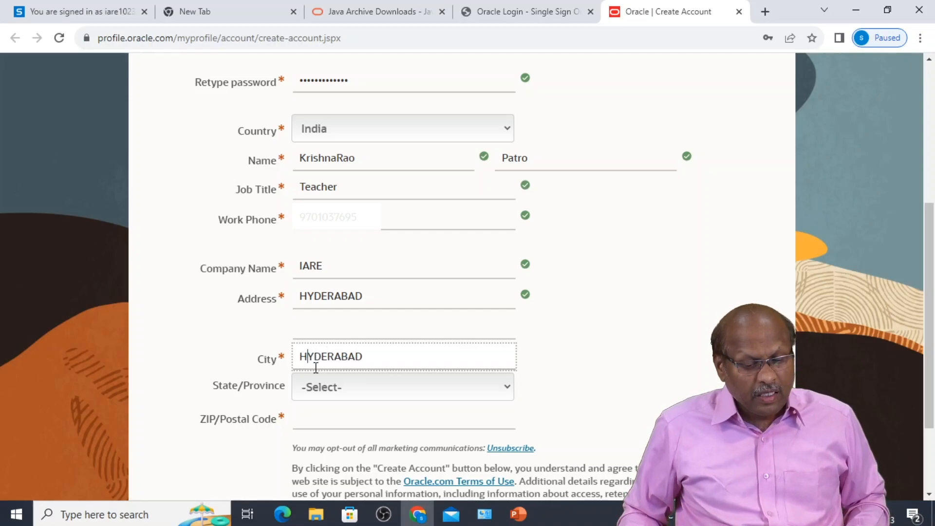
- Select Telangana as the state, fill the postal code, and submit the registration
{"action": "left_click", "coordinate": [322, 387]}
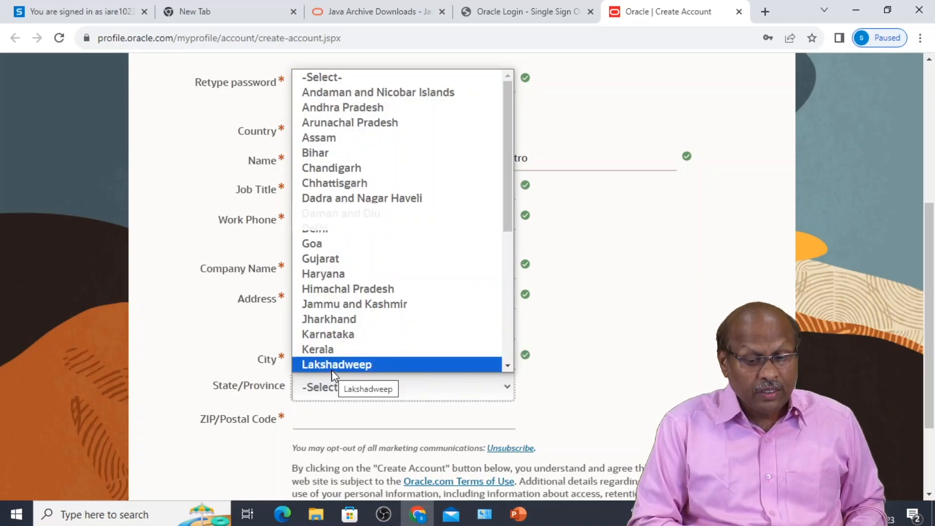
{"action": "key", "text": "t"}
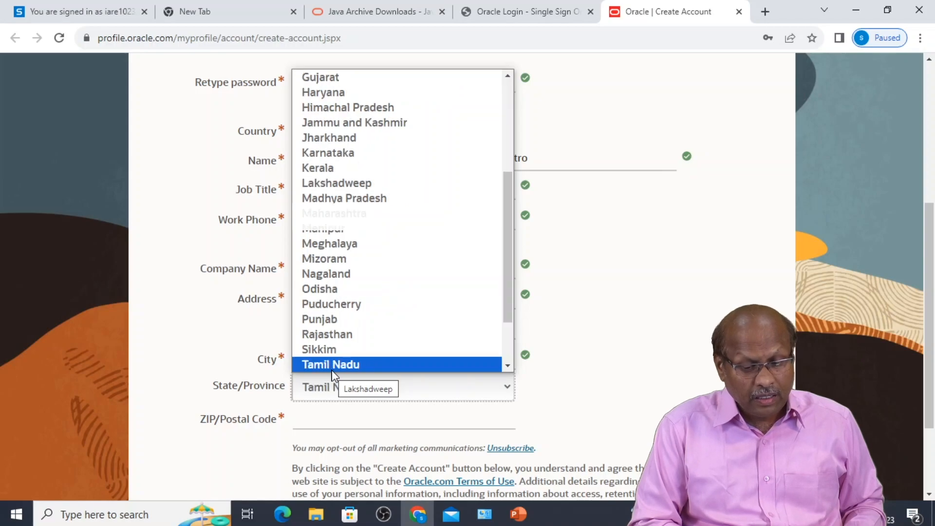
{"action": "key", "text": "e"}
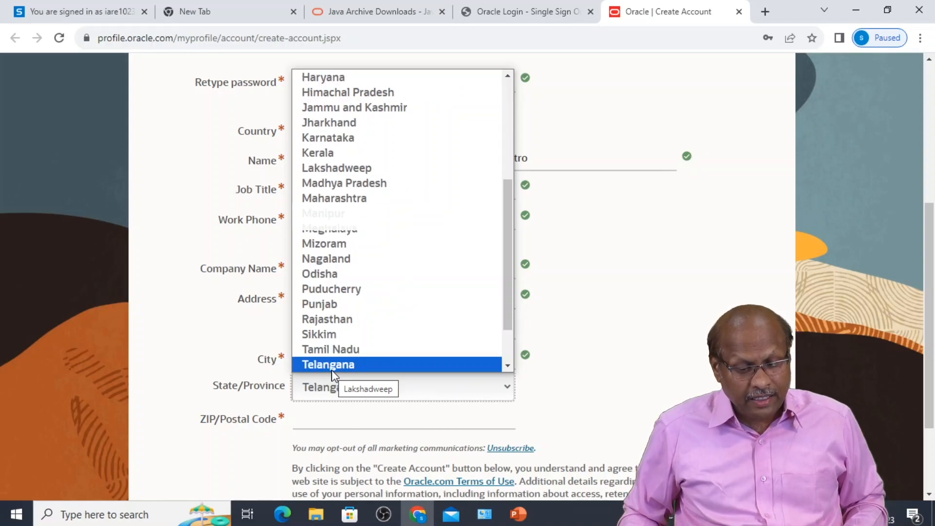
{"action": "left_click", "coordinate": [332, 369]}
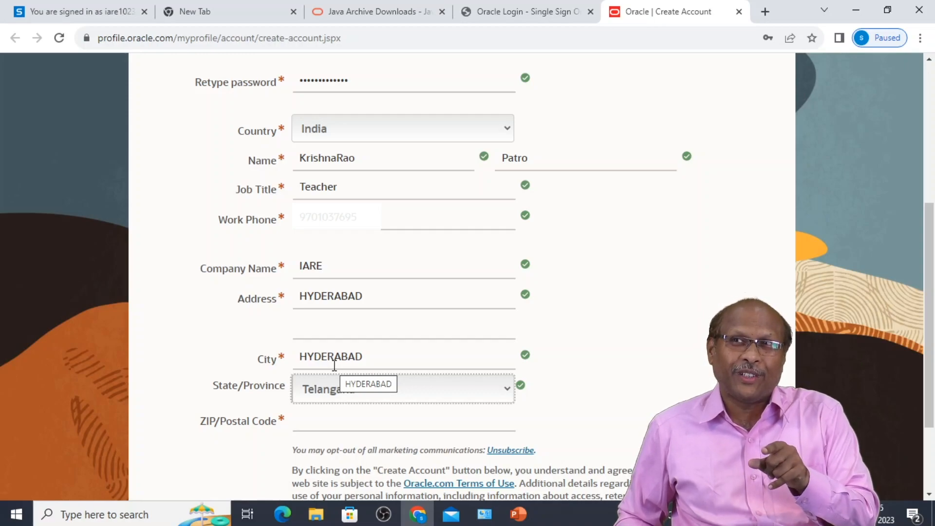
{"action": "left_click", "coordinate": [330, 420]}
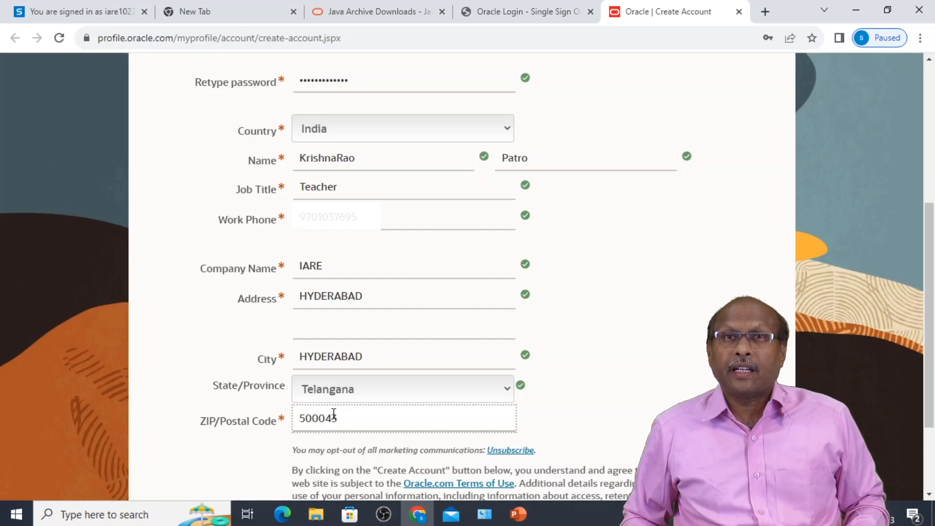
{"action": "scroll", "coordinate": [424, 443], "scroll_direction": "down", "scroll_amount": 3}
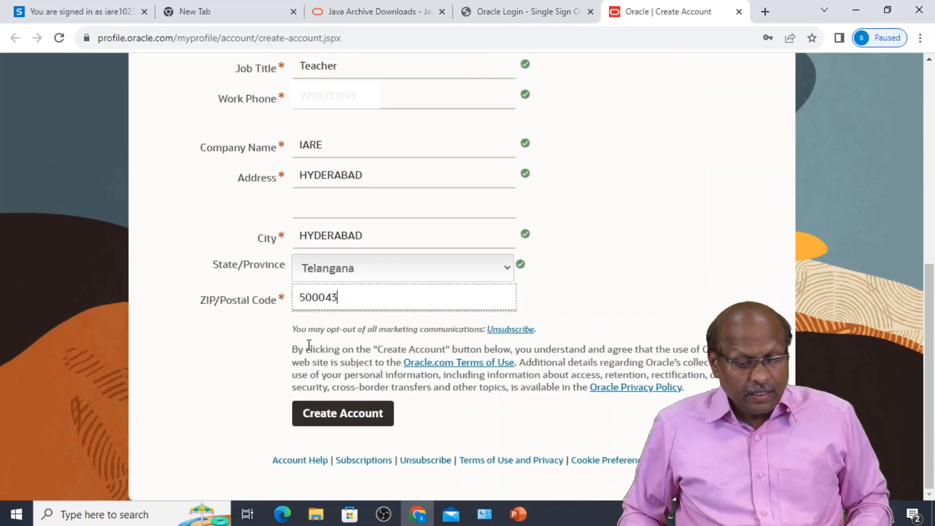
{"action": "left_click", "coordinate": [334, 417]}
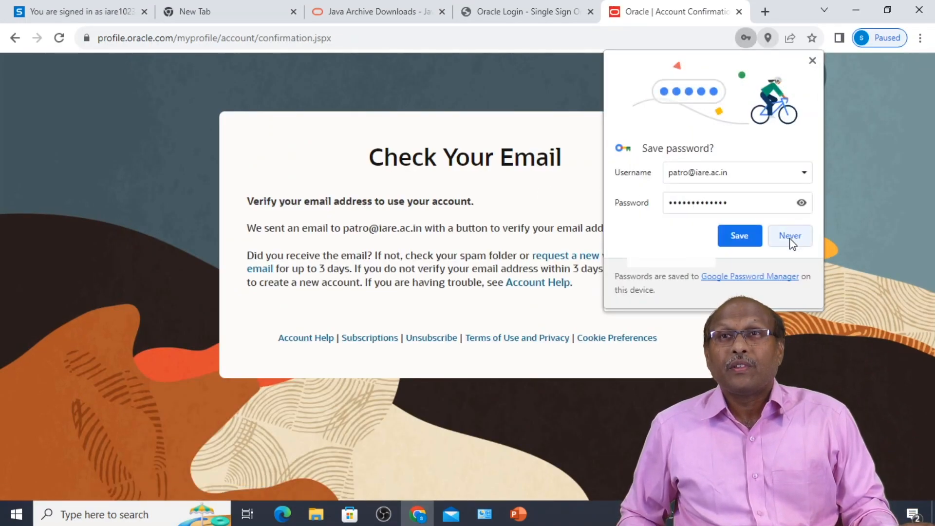
- Decline saving the password and address, select the confirmation e-mail address, and open a new tab
{"action": "left_click", "coordinate": [787, 240]}
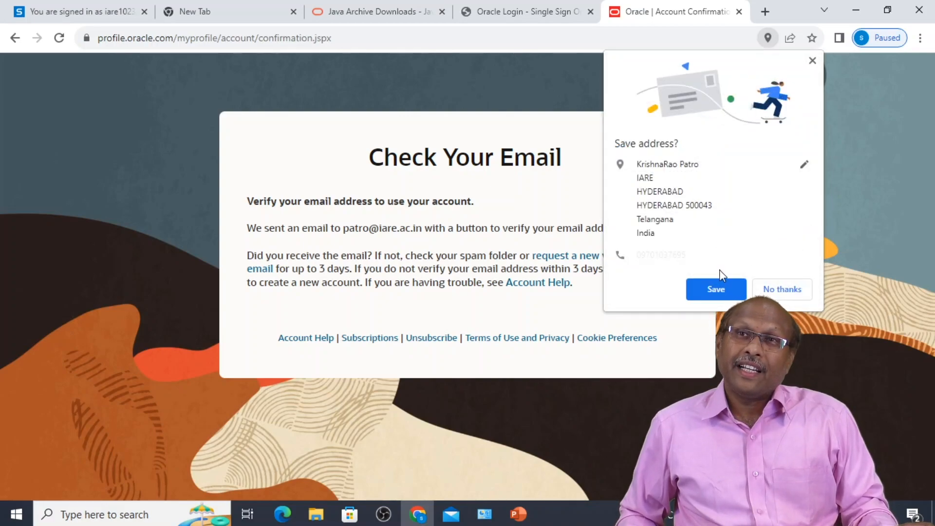
{"action": "left_click", "coordinate": [785, 295]}
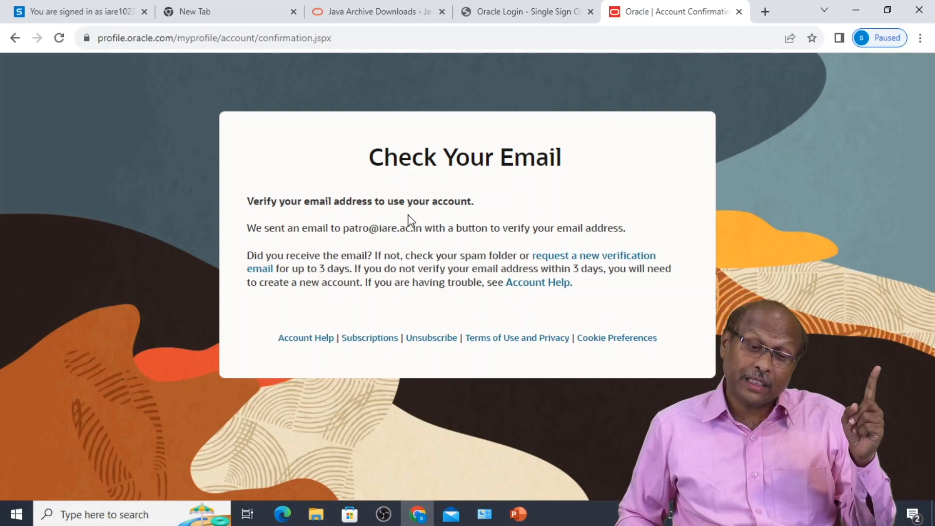
{"action": "left_click_drag", "start_coordinate": [346, 229], "coordinate": [421, 232]}
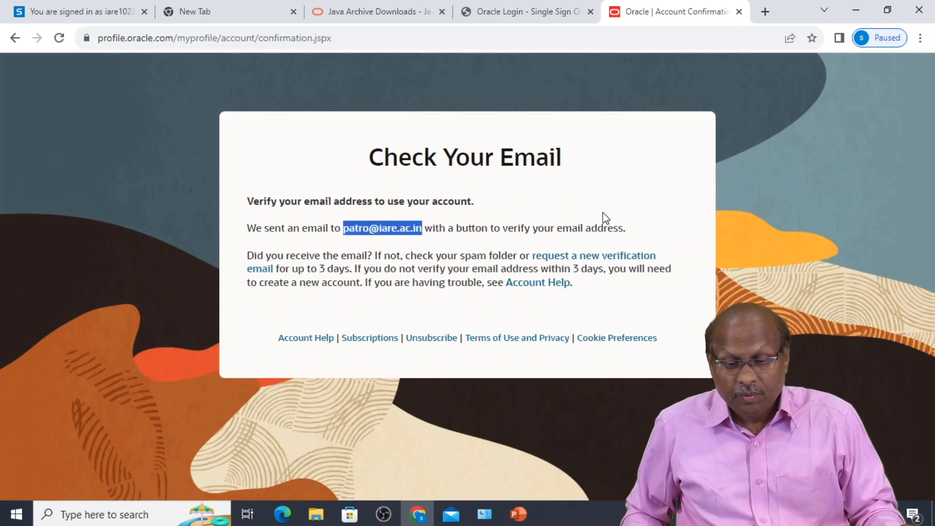
{"action": "left_click", "coordinate": [766, 11]}
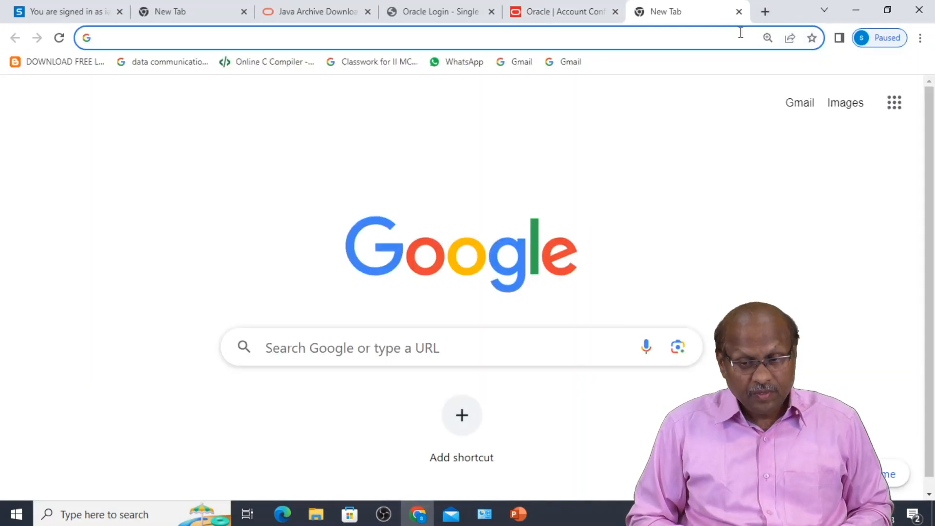
- Sign in to Gmail with the registration e-mail and password, declining the new Chrome profile
{"action": "left_click", "coordinate": [809, 109]}
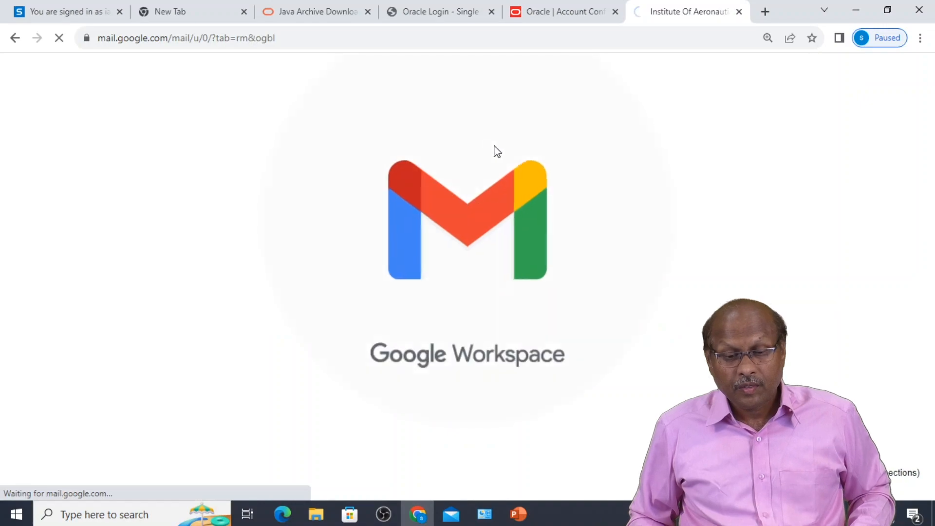
{"action": "scroll", "coordinate": [447, 368], "scroll_direction": "down", "scroll_amount": 5}
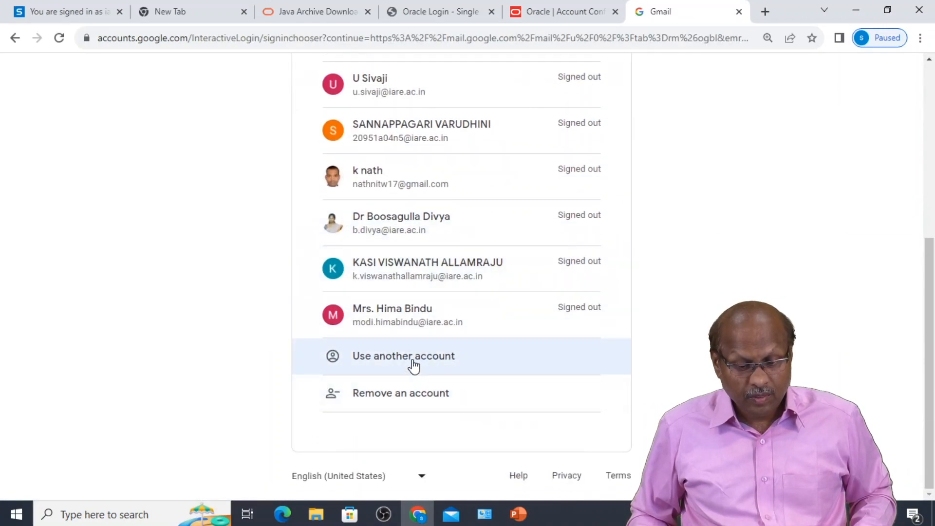
{"action": "left_click", "coordinate": [413, 365]}
{"action": "left_click", "coordinate": [572, 383]}
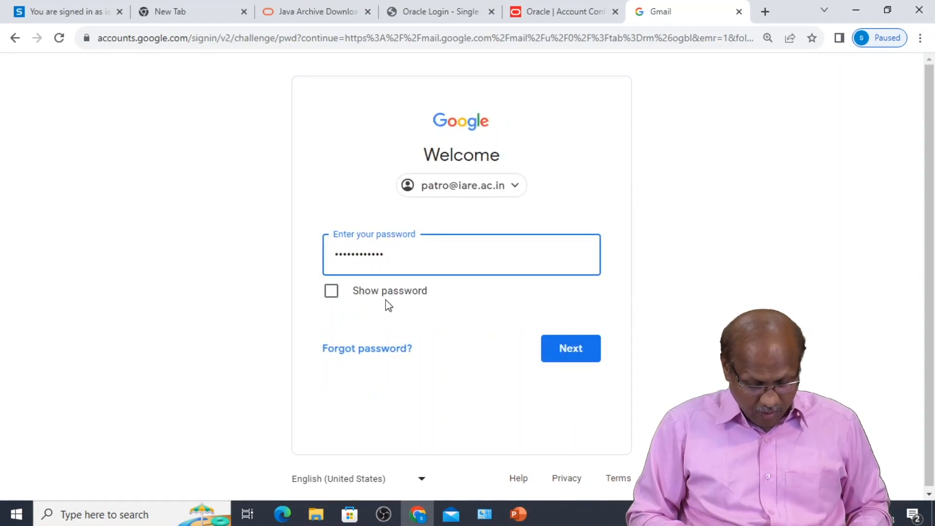
{"action": "left_click", "coordinate": [571, 348]}
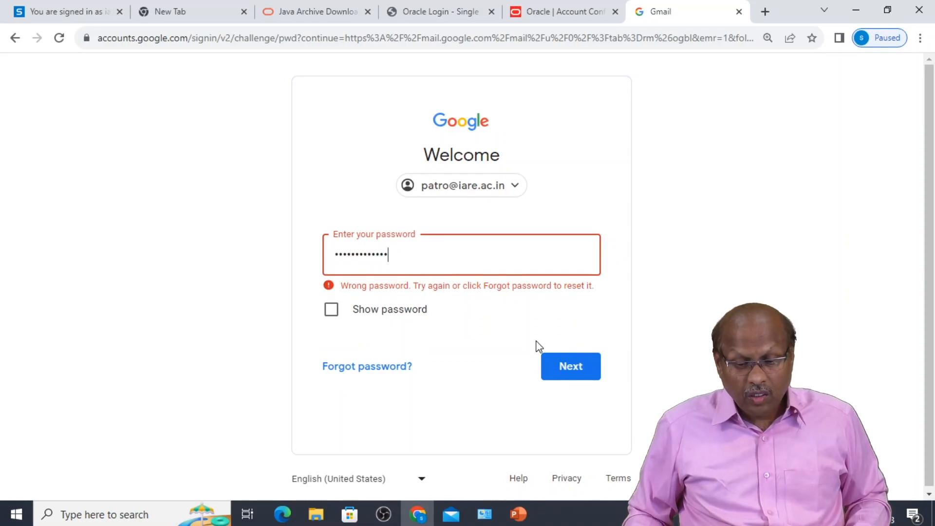
{"action": "left_click", "coordinate": [564, 366]}
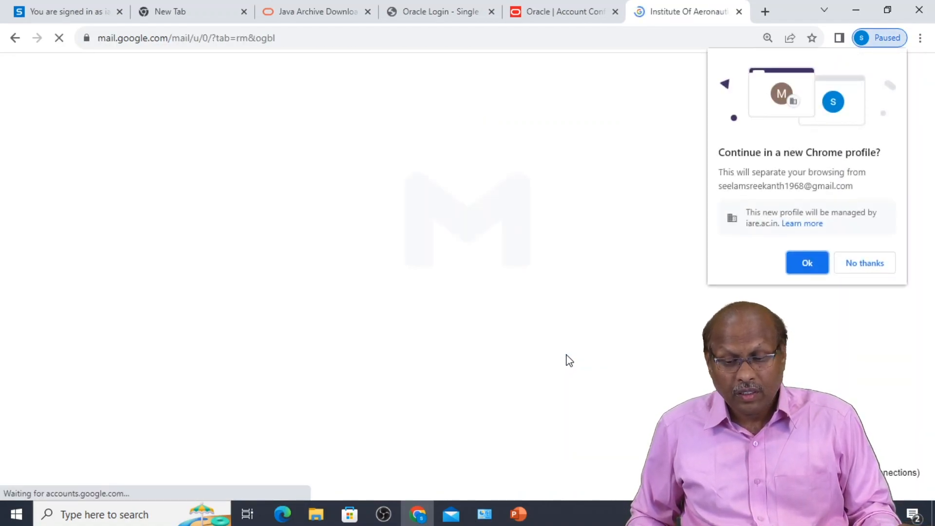
{"action": "left_click", "coordinate": [869, 265]}
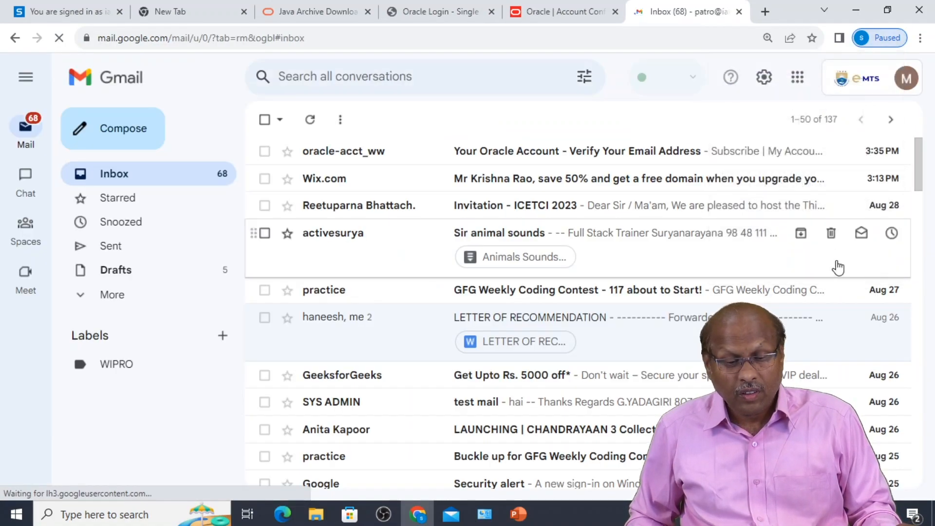
- Open Oracle's verification message in Gmail and confirm it with Verify Email Address
{"action": "left_click", "coordinate": [513, 156]}
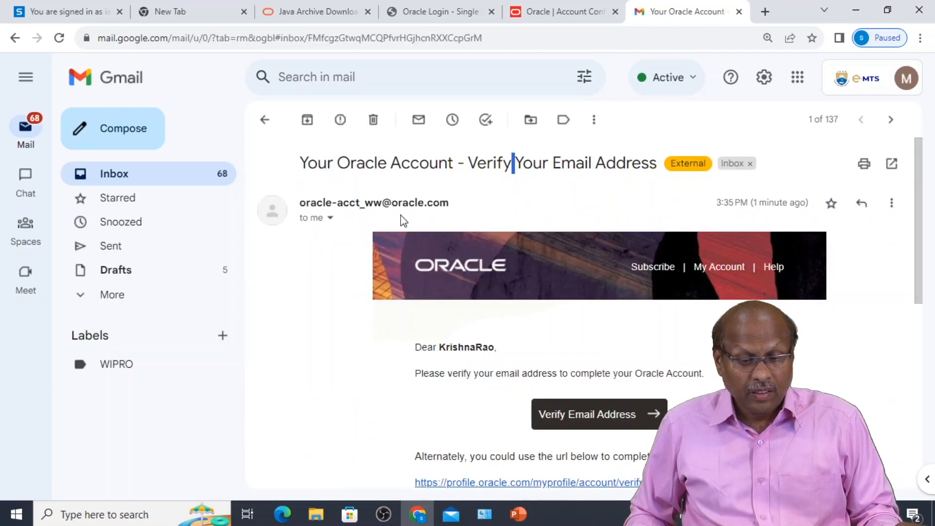
{"action": "scroll", "coordinate": [481, 361], "scroll_direction": "down", "scroll_amount": 1}
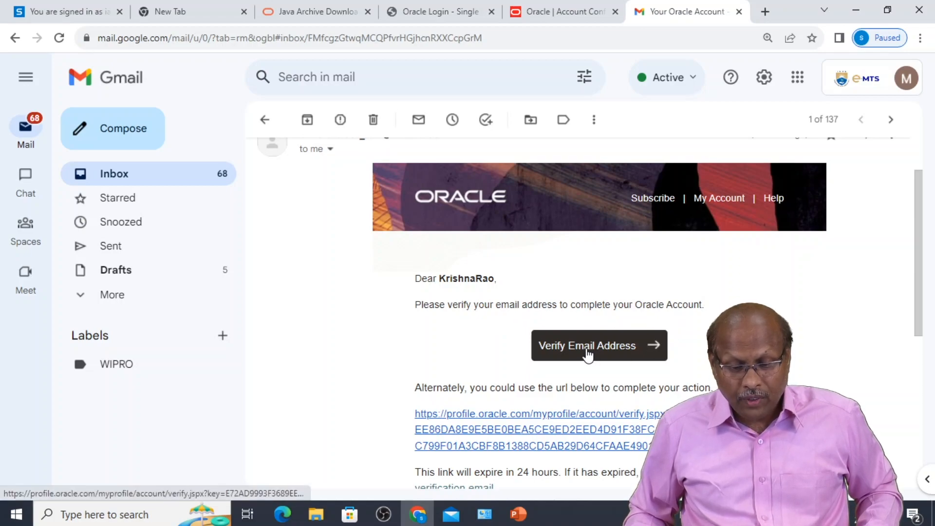
{"action": "scroll", "coordinate": [577, 385], "scroll_direction": "down", "scroll_amount": 2}
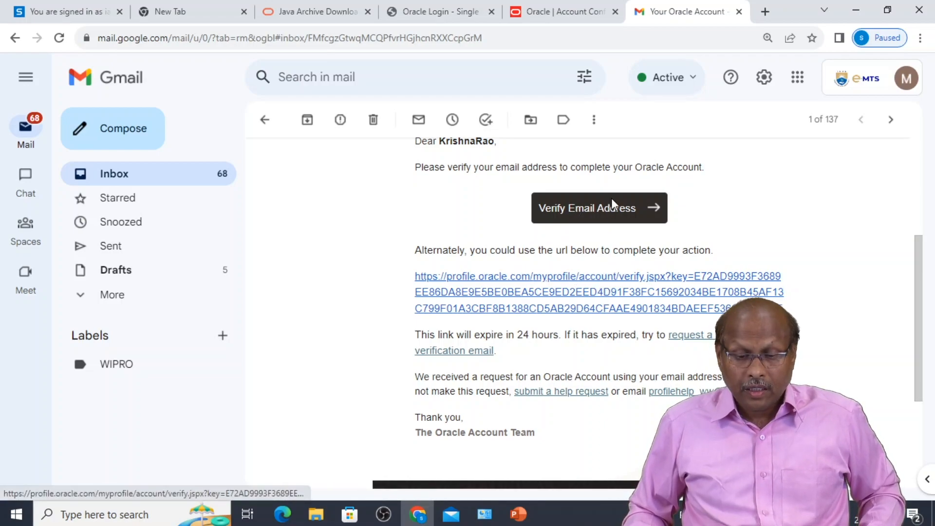
{"action": "left_click", "coordinate": [607, 215]}
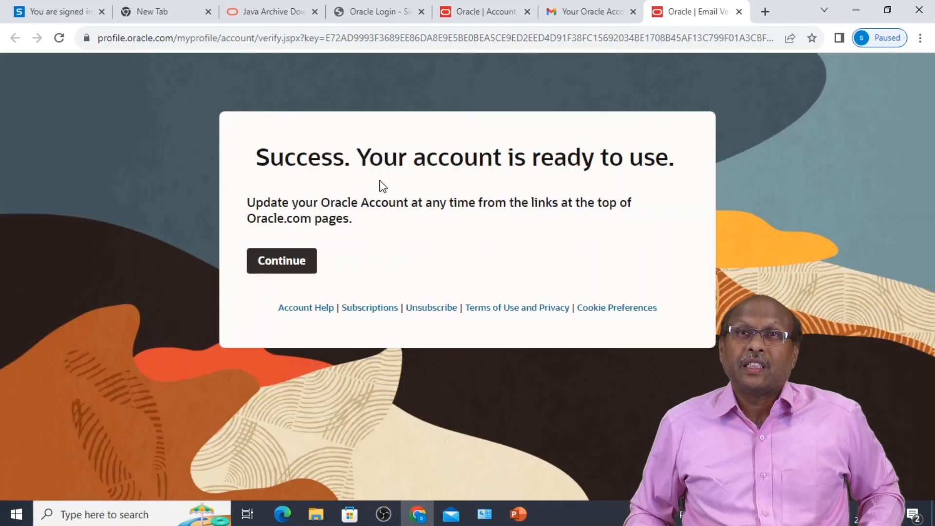
- Go back from the Oracle home page to the Java SE 8 archive tab and scroll to the JDK 8u202 Windows rows
{"action": "left_click", "coordinate": [286, 271]}
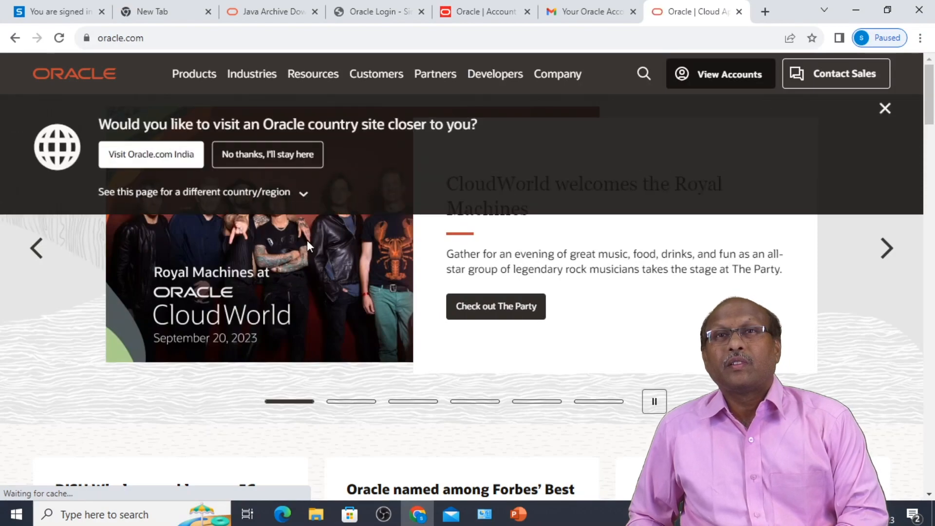
{"action": "left_click", "coordinate": [269, 18]}
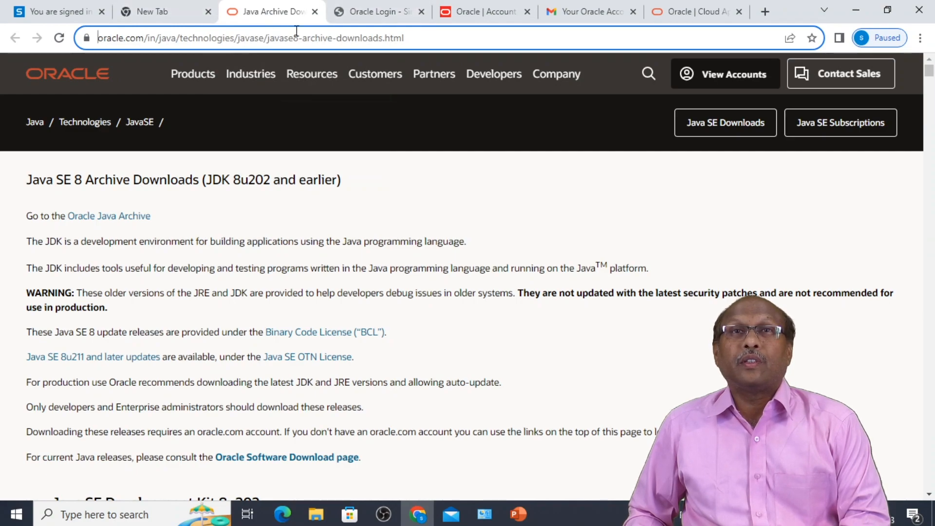
{"action": "left_click", "coordinate": [371, 17]}
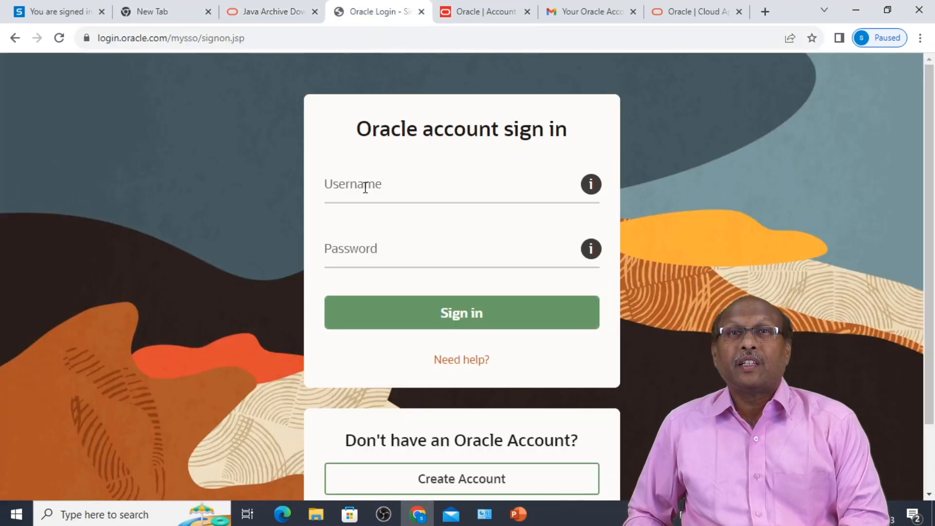
{"action": "left_click", "coordinate": [257, 14]}
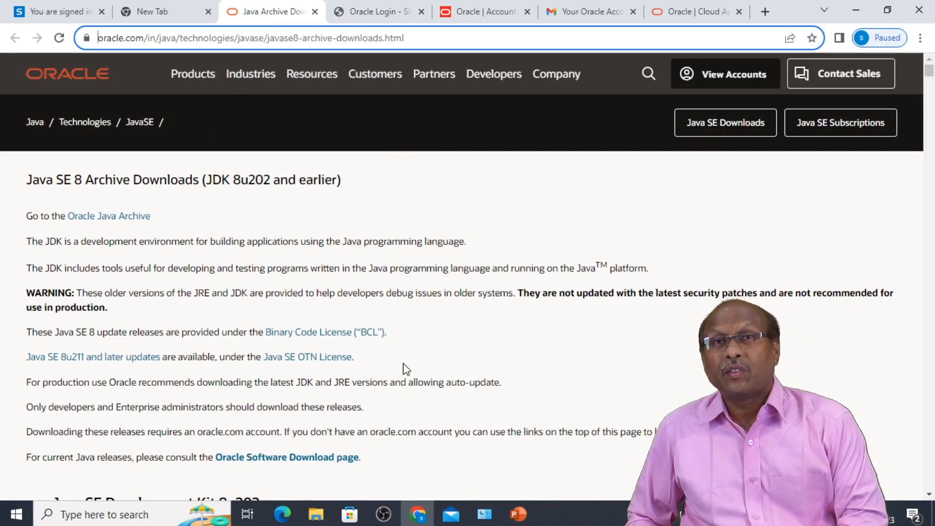
{"action": "scroll", "coordinate": [395, 390], "scroll_direction": "down", "scroll_amount": 5}
{"action": "scroll", "coordinate": [462, 434], "scroll_direction": "down", "scroll_amount": 5}
{"action": "scroll", "coordinate": [492, 438], "scroll_direction": "down", "scroll_amount": 9}
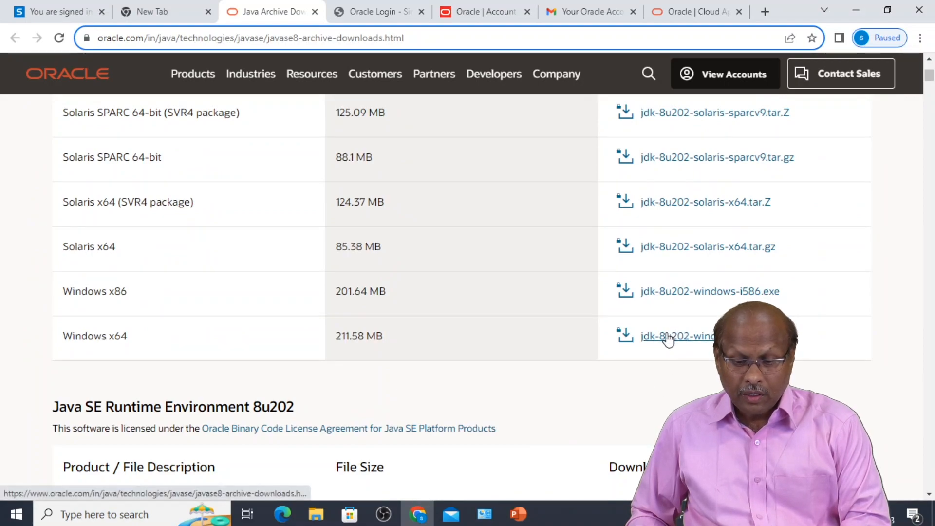
- Accept the Oracle Binary Code License for jdk-8u202-windows-x64.exe and start its download
{"action": "left_click", "coordinate": [669, 337]}
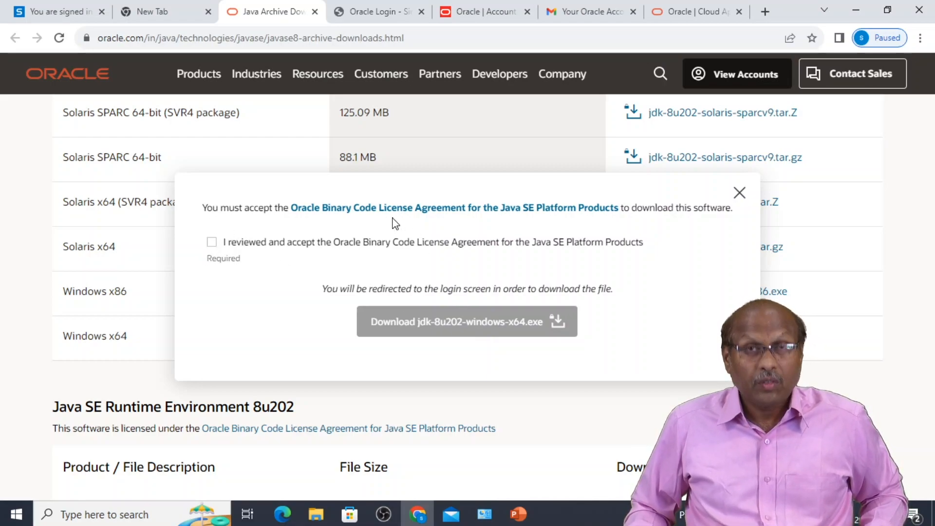
{"action": "left_click", "coordinate": [212, 242]}
{"action": "left_click", "coordinate": [454, 325]}
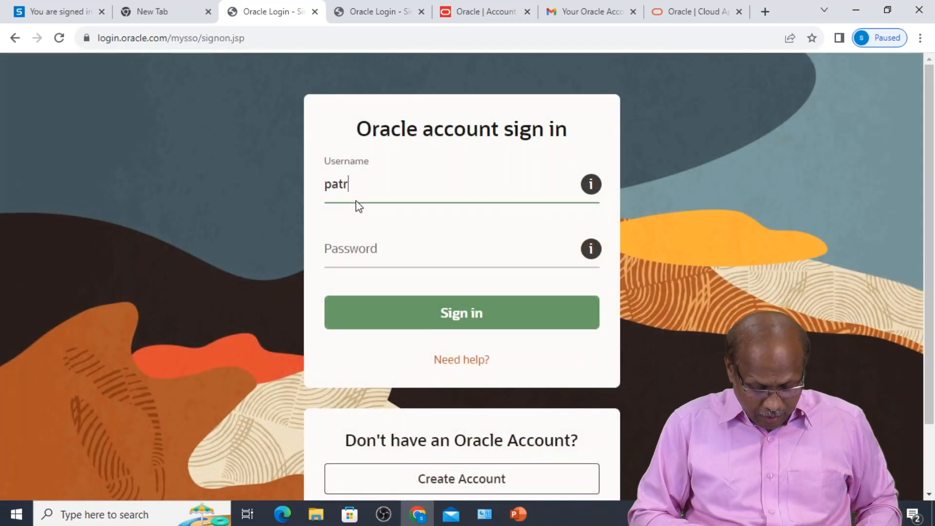
- Sign in with the Oracle account username and password, then confirm jdk-8u202-windows-x64.exe (212 MB) downloaded
{"action": "type", "text": "@iare.ac.in"}
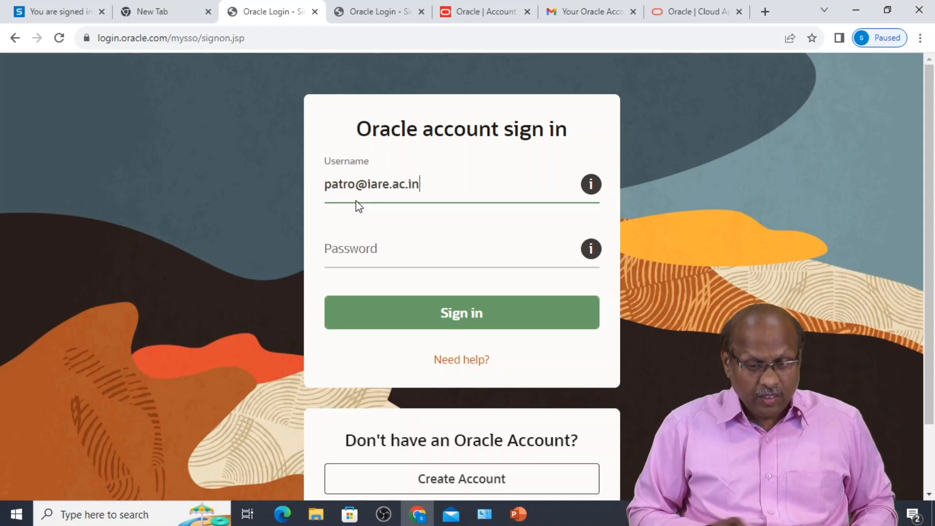
{"action": "left_click", "coordinate": [347, 249]}
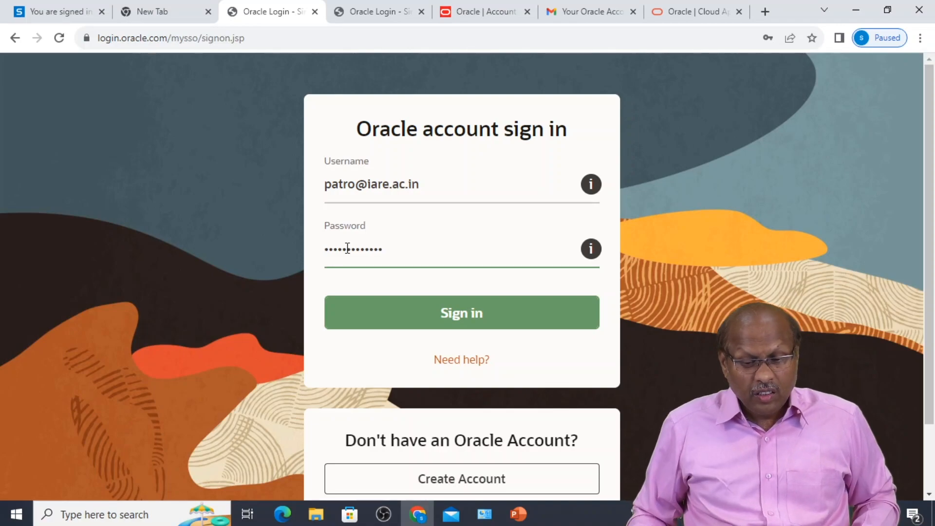
{"action": "left_click", "coordinate": [443, 313]}
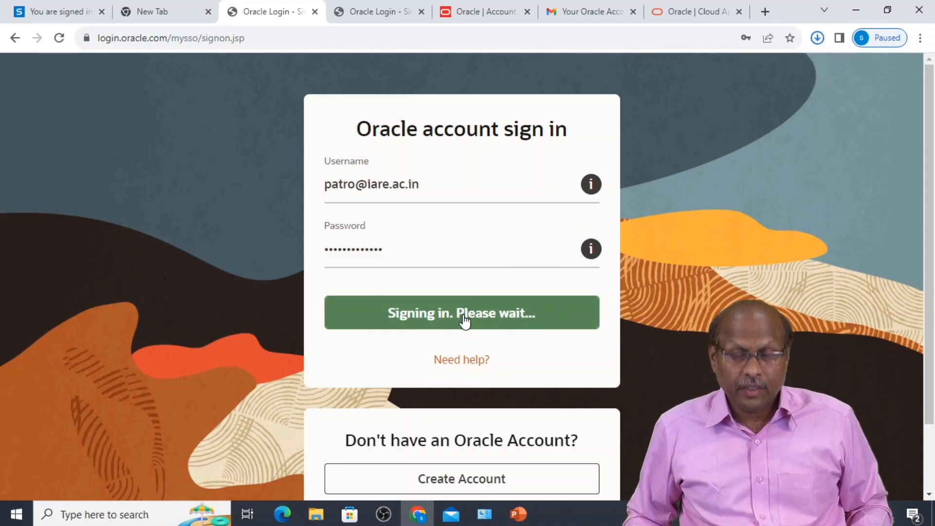
{"action": "left_click", "coordinate": [819, 43]}
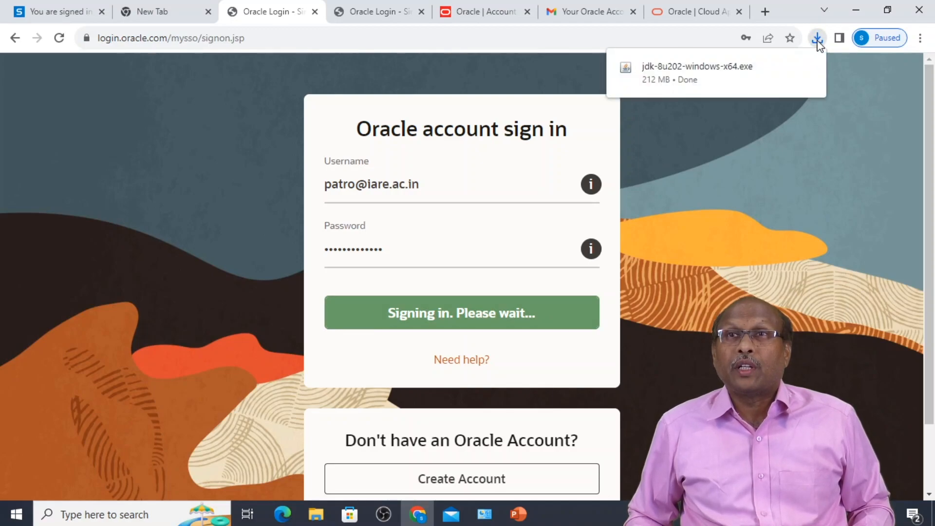
{"action": "mouse_move", "coordinate": [784, 57]}
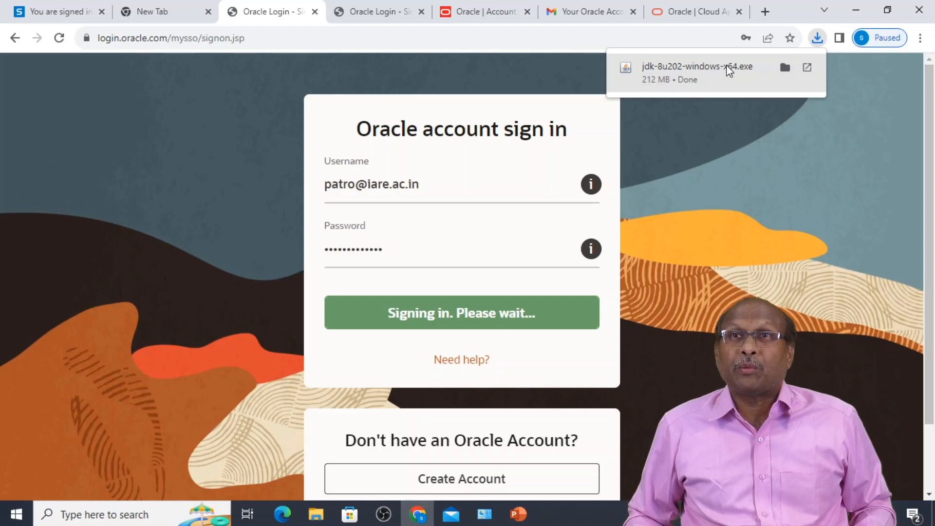
- Show jdk-8u202-windows-x64 in the Downloads folder and run the installer
{"action": "left_click", "coordinate": [785, 68]}
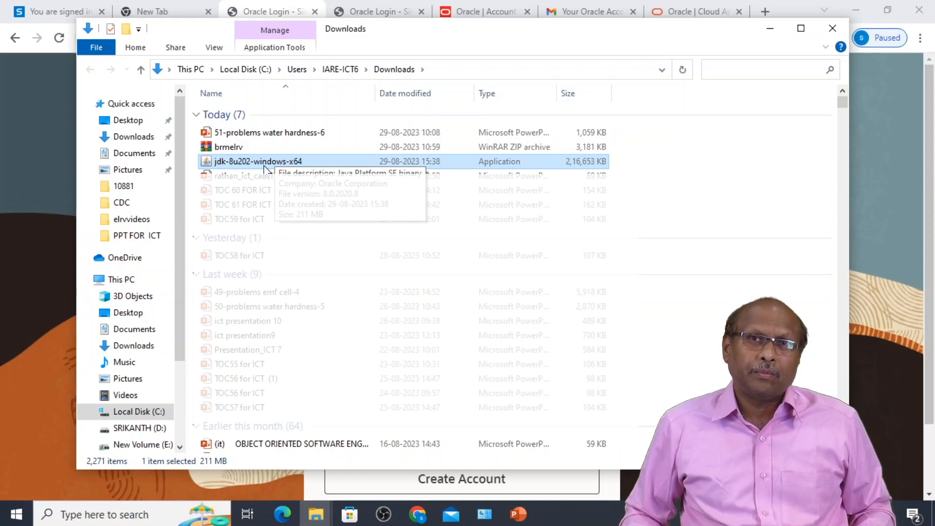
{"action": "double_click", "coordinate": [211, 164]}
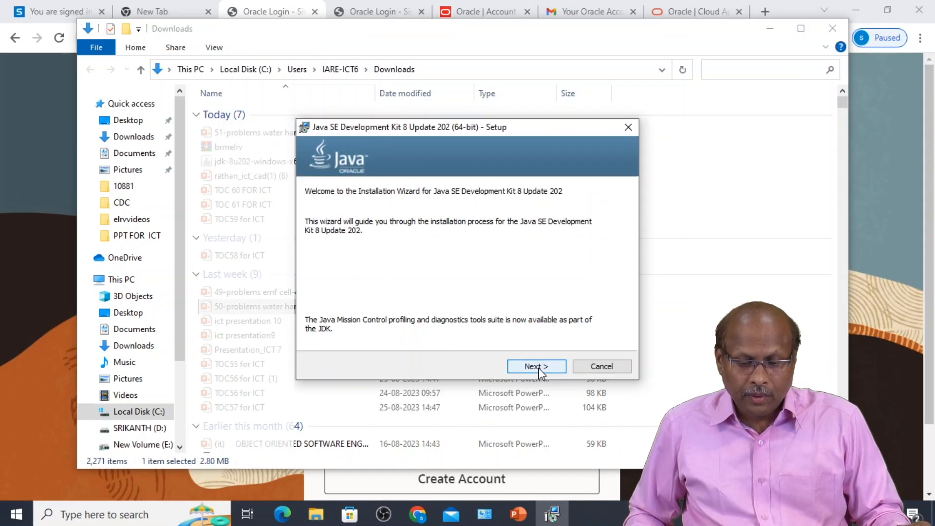
- Move past the JDK 8 Update 202 welcome page to Custom Setup
{"action": "left_click", "coordinate": [538, 367]}
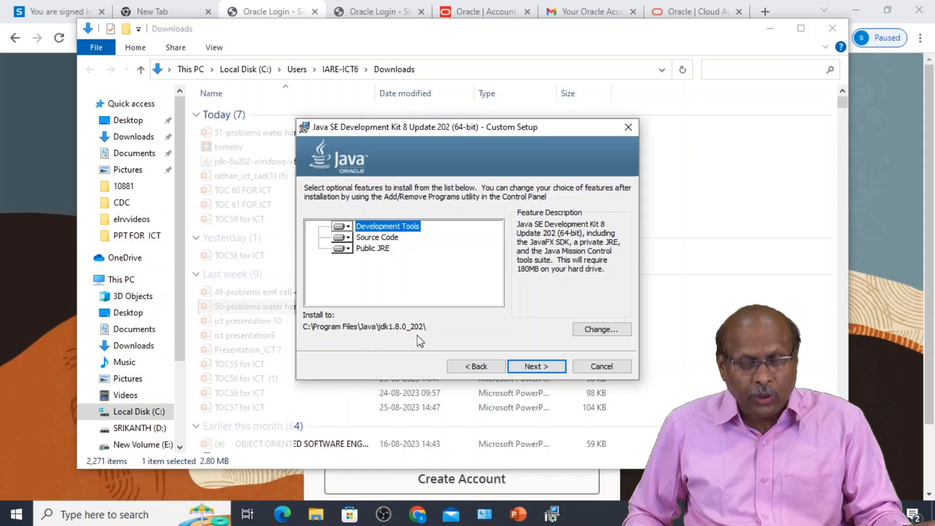
- Review the install folder, keep C:\Program Files\Java\jdk1.8.0_202\, and begin installation
{"action": "left_click", "coordinate": [603, 329]}
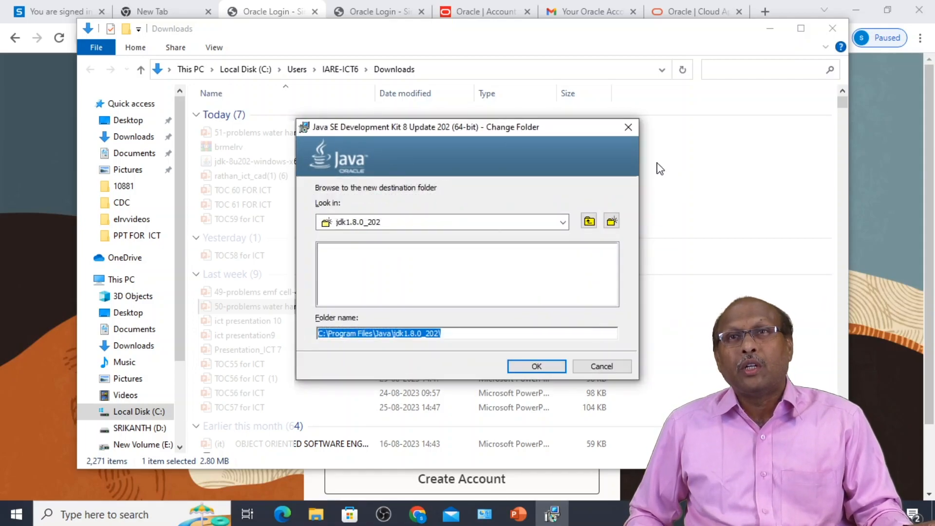
{"action": "left_click", "coordinate": [604, 369]}
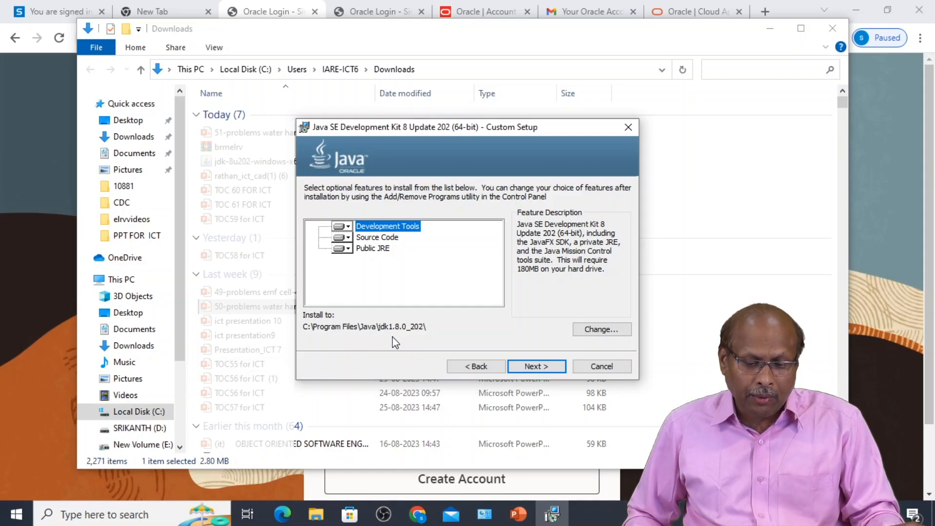
{"action": "left_click", "coordinate": [536, 369]}
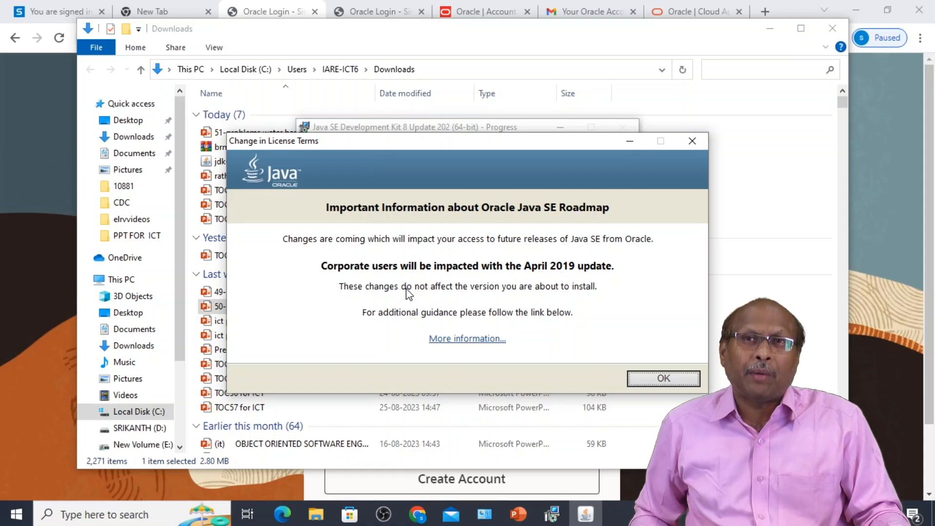
- Acknowledge the Change in License Terms notice, then advance to the PATH and CLASSPATH slide
{"action": "left_click", "coordinate": [664, 378]}
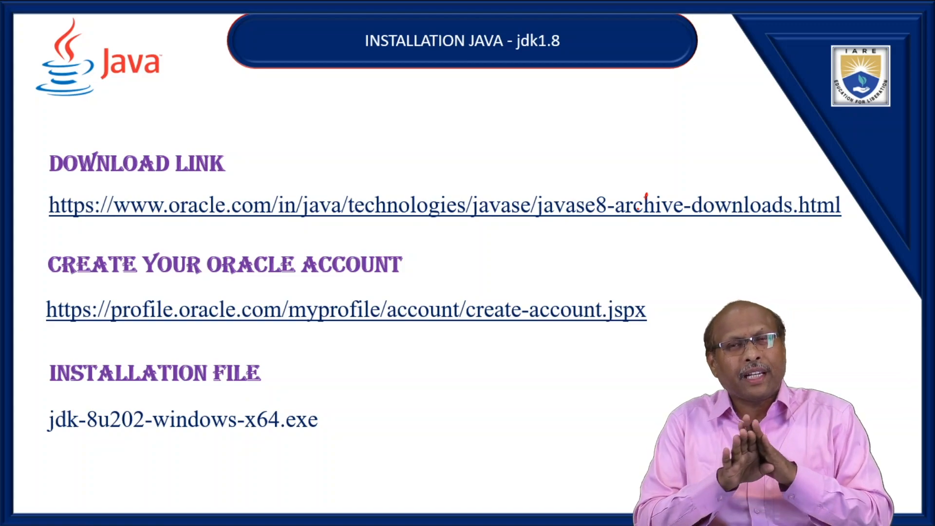
{"action": "key", "text": "Right"}
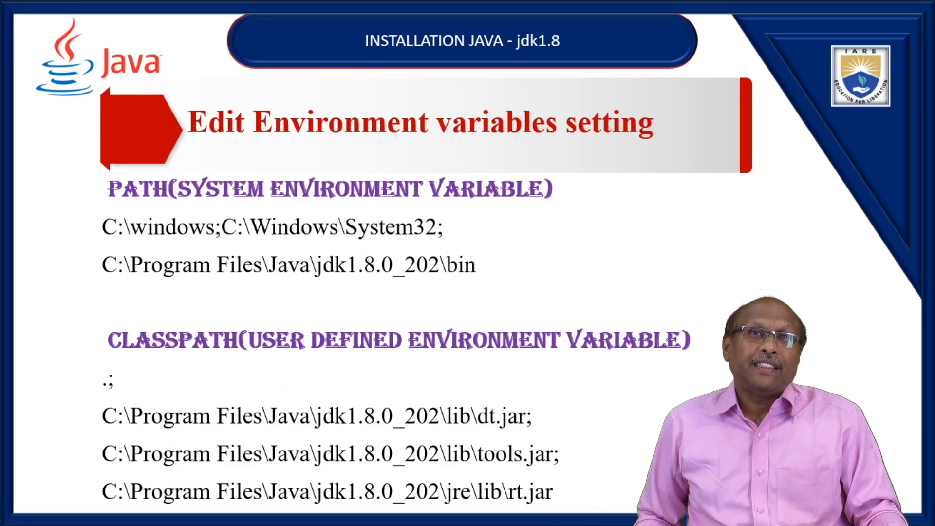